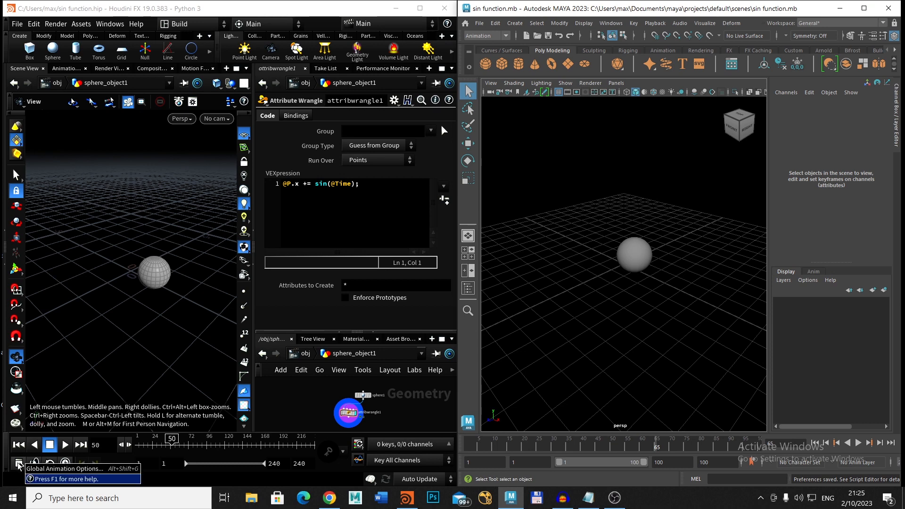
Open the global animation options in Houdini, play the sphere animation and set the frame rate to 80 FPS
left_click(19, 465)
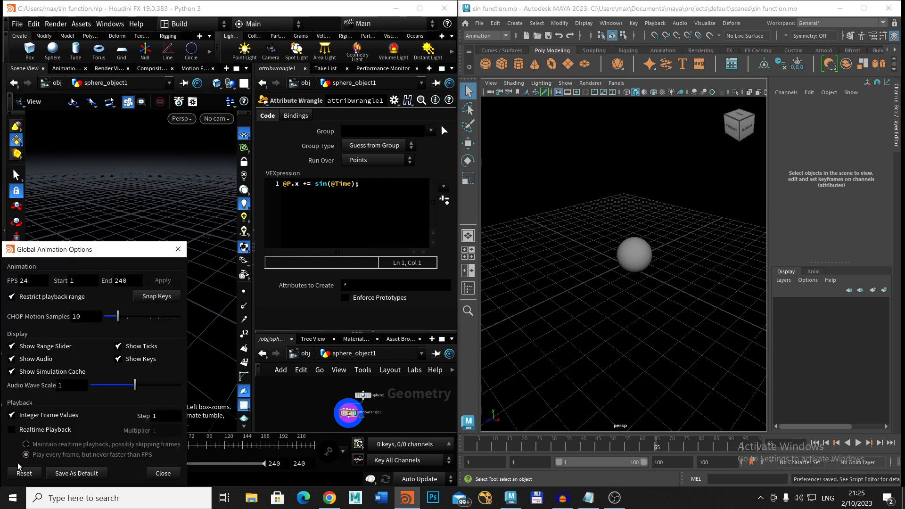
left_click_drag(94, 257, 334, 129)
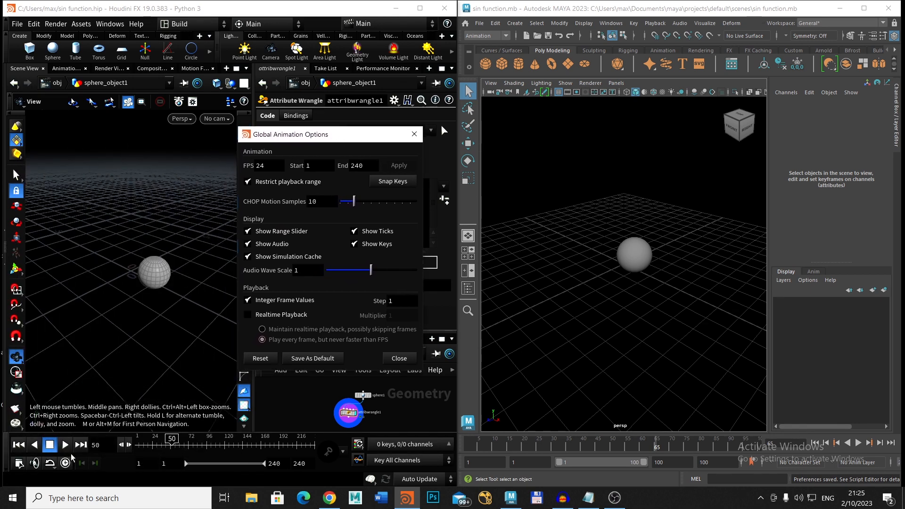
left_click(65, 445)
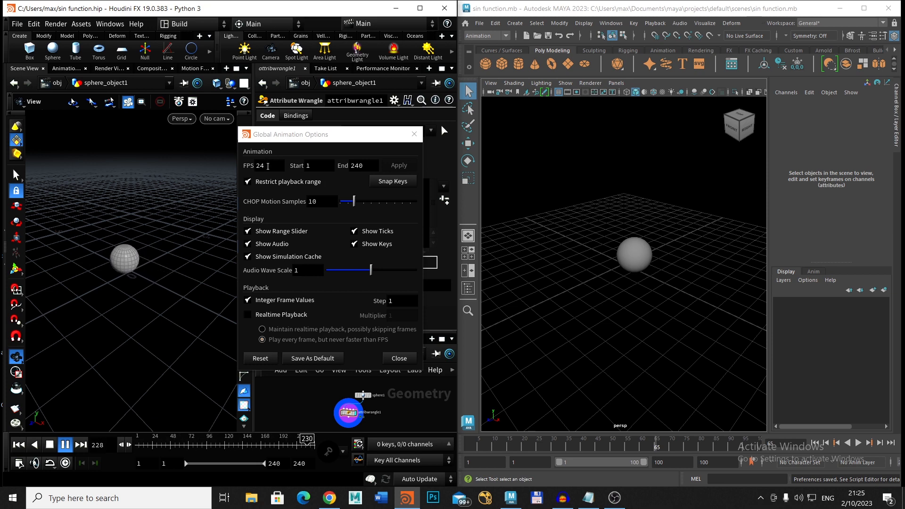
left_click(268, 166)
left_click_drag(253, 170, 239, 172)
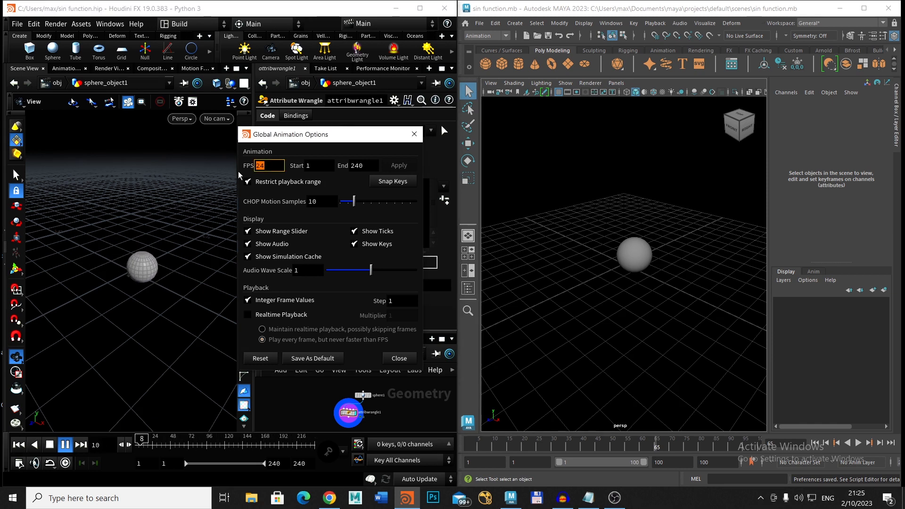
type("80")
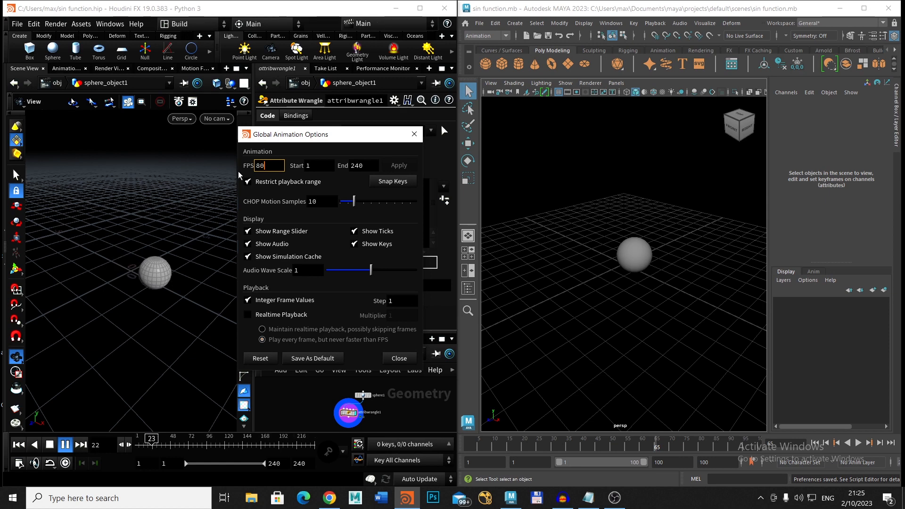
key("Return")
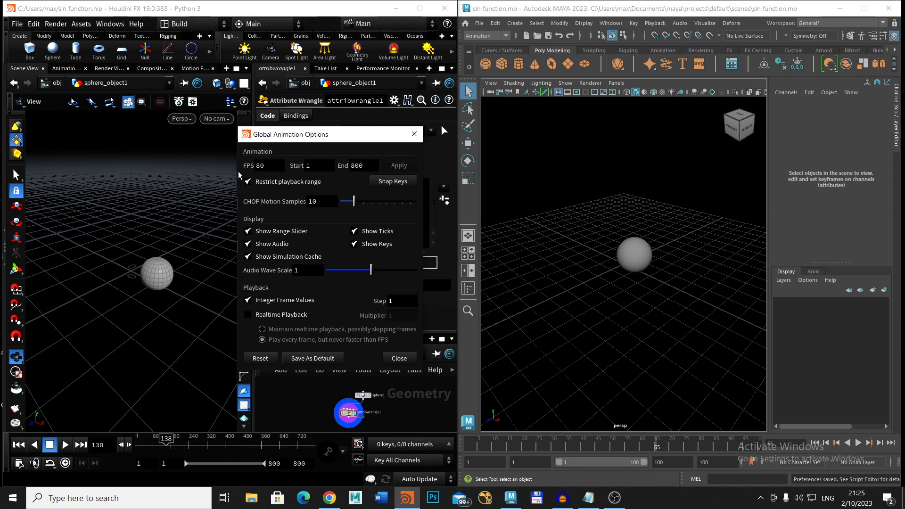
Restart the Houdini playback and apply an end frame of 240 in the global animation options
left_click(67, 446)
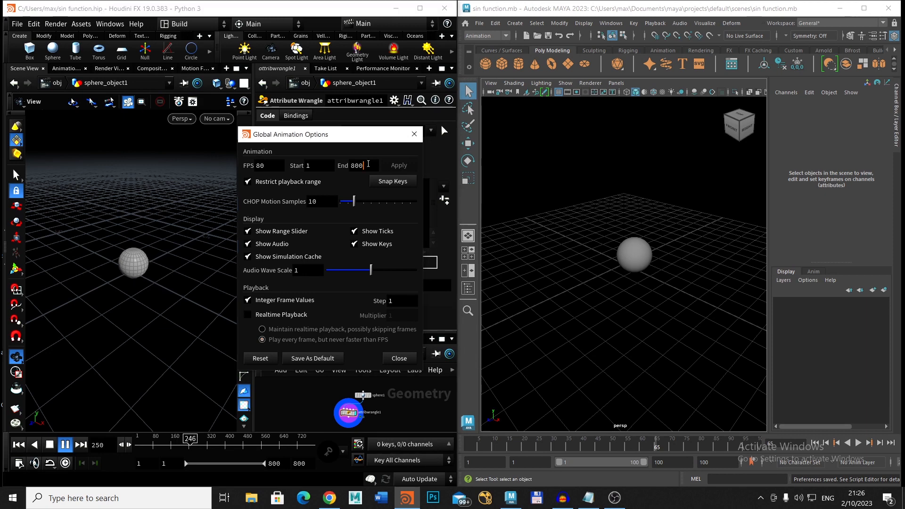
left_click_drag(368, 164, 344, 166)
type("240")
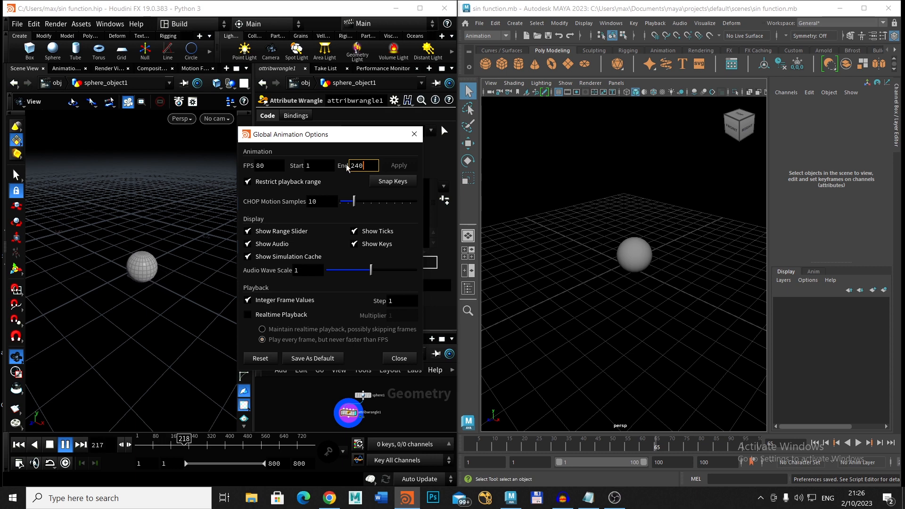
left_click(323, 164)
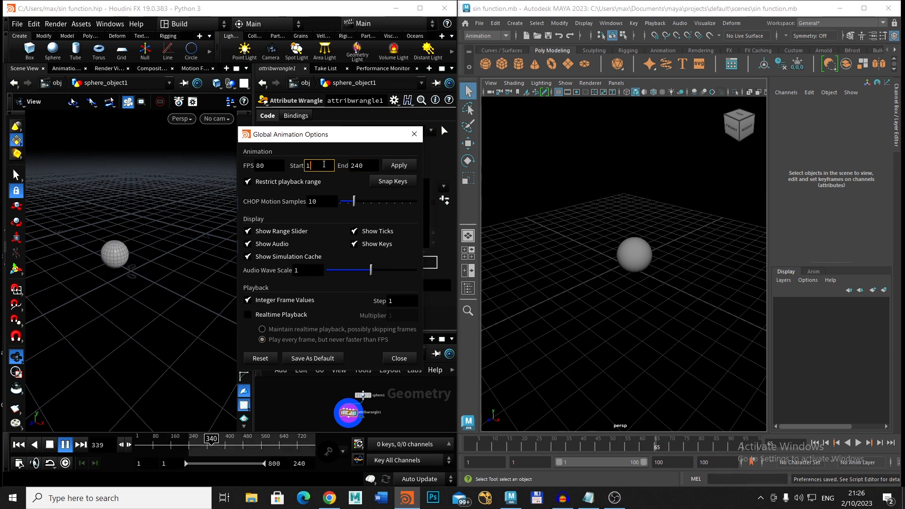
left_click(400, 166)
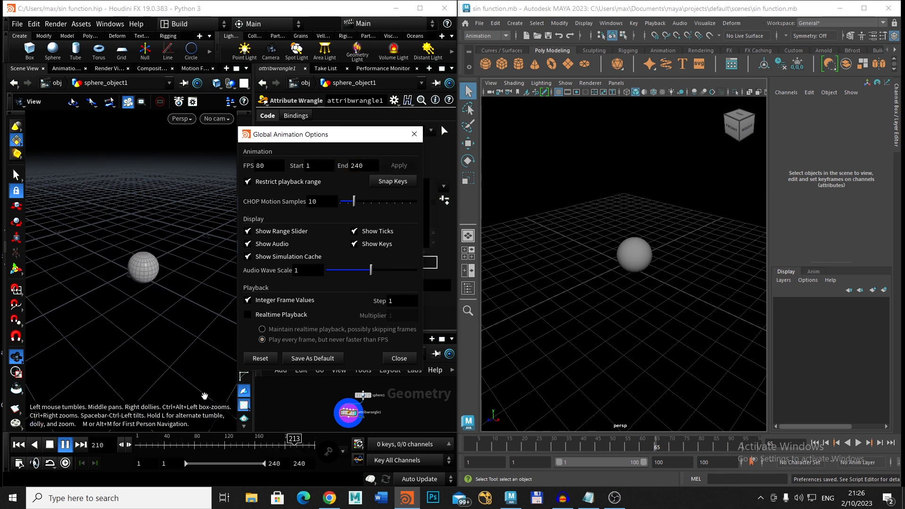
Replay the Houdini sphere animation to check its speed at 80 FPS, and stop it
left_click(50, 445)
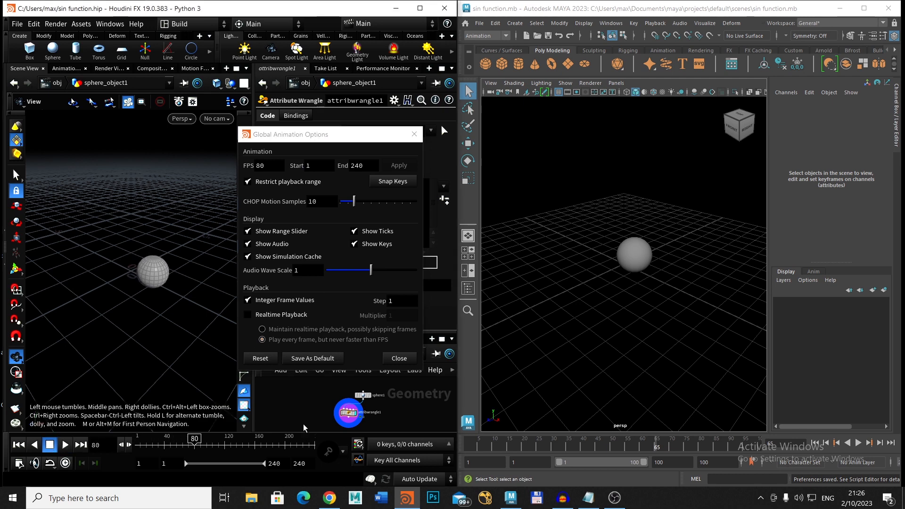
left_click(66, 444)
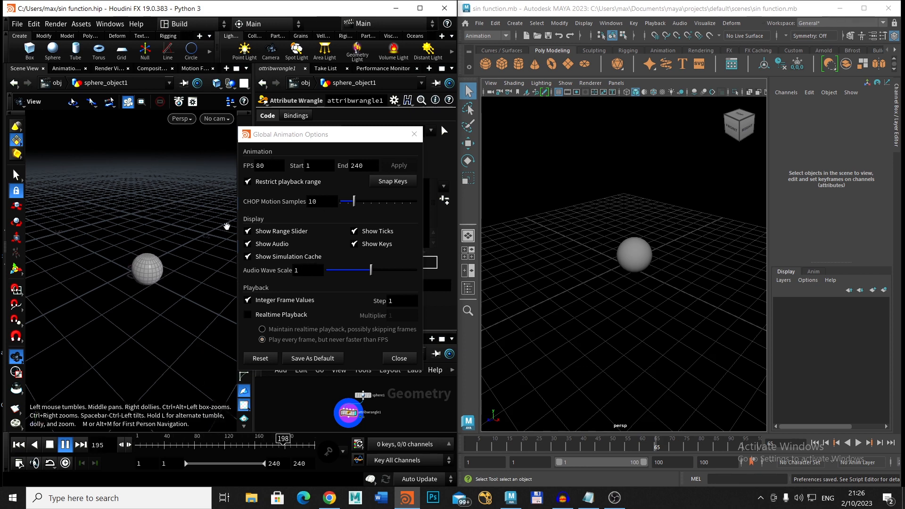
left_click(49, 445)
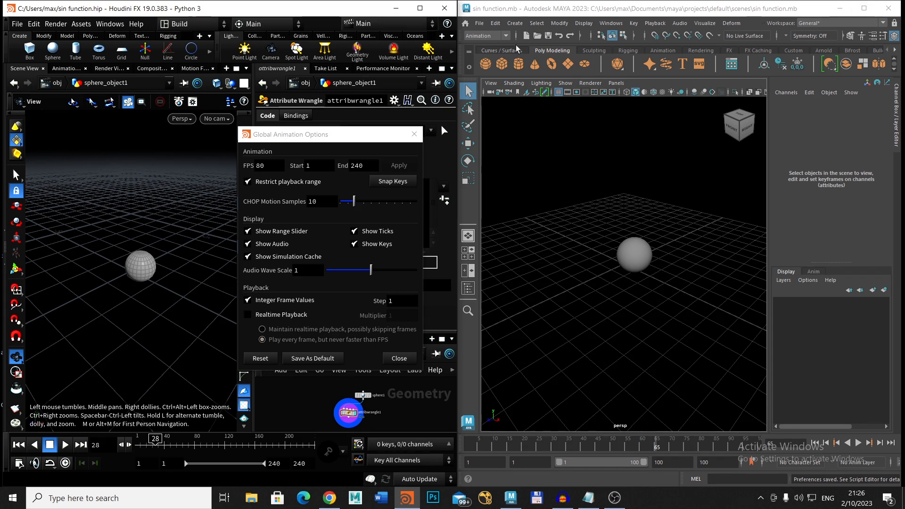
Switch to Maya, open the Time Slider preferences in an enlarged window and start the sphere's playback
left_click(610, 26)
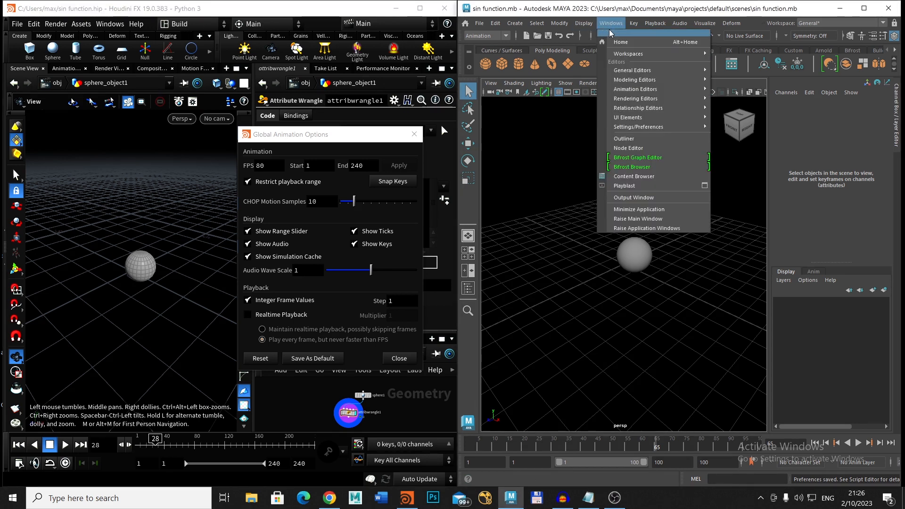
mouse_move(706, 127)
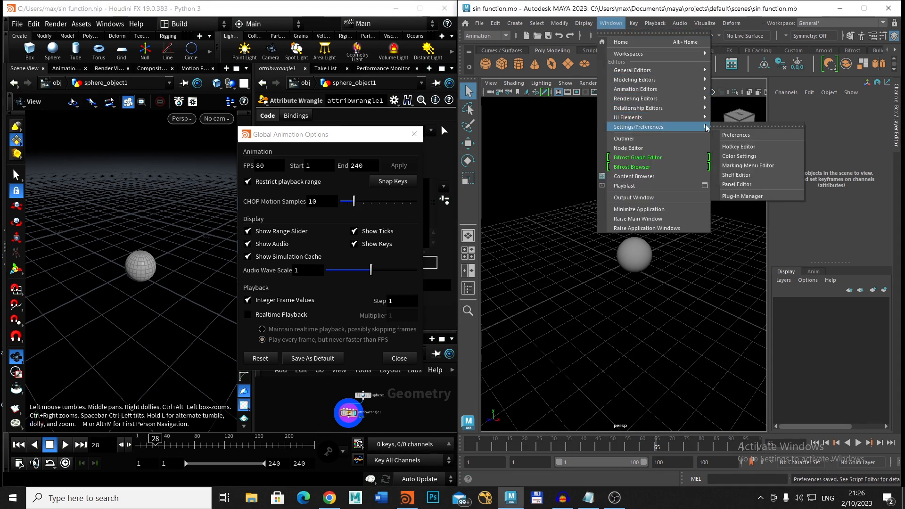
left_click(736, 135)
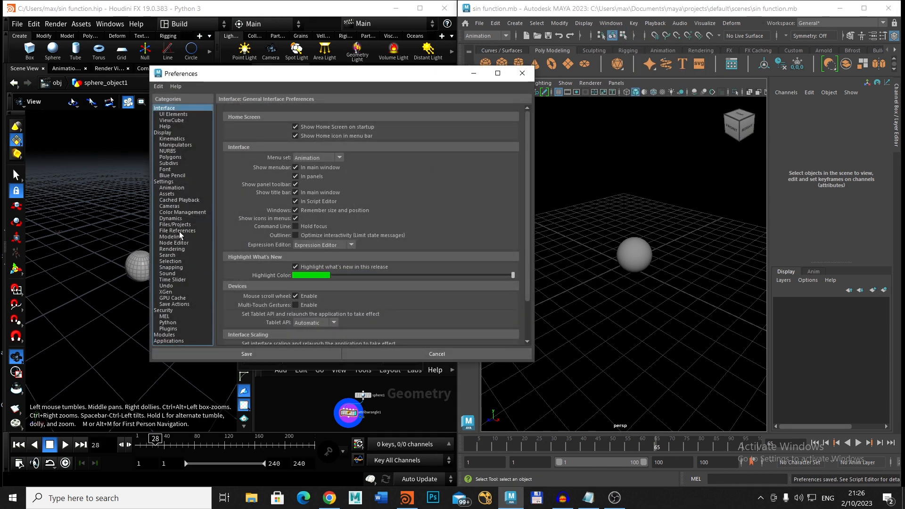
left_click(172, 280)
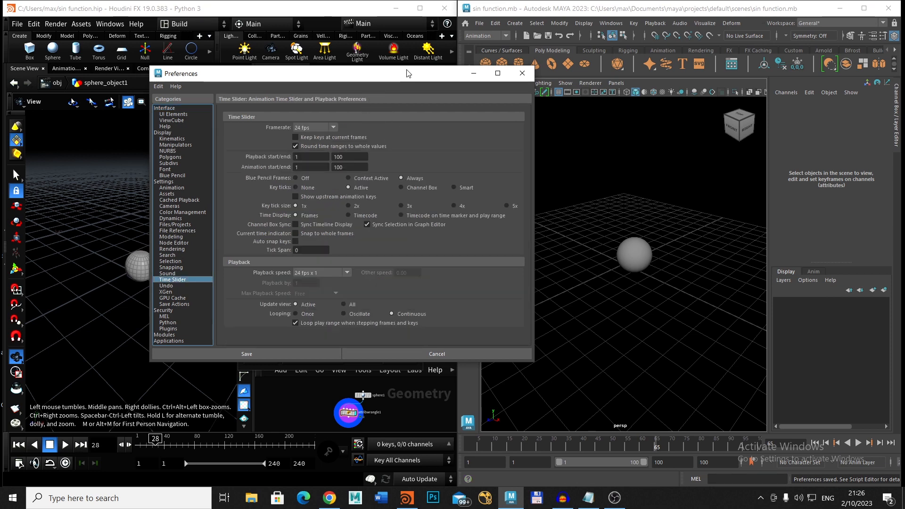
left_click_drag(407, 74, 433, 34)
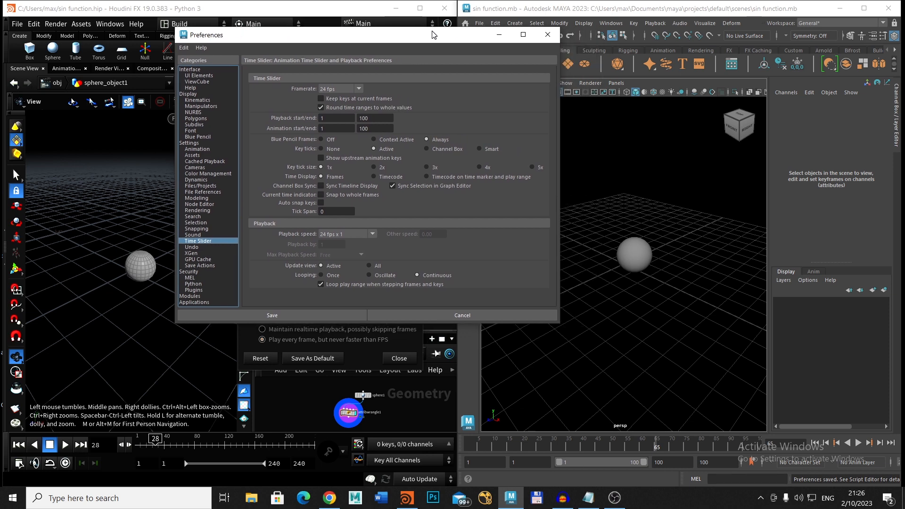
left_click(858, 442)
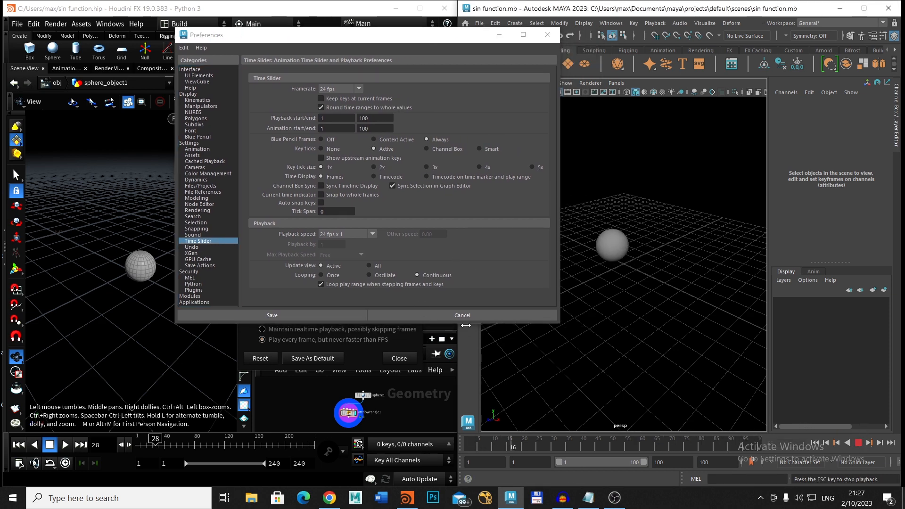
left_click_drag(553, 324, 553, 375)
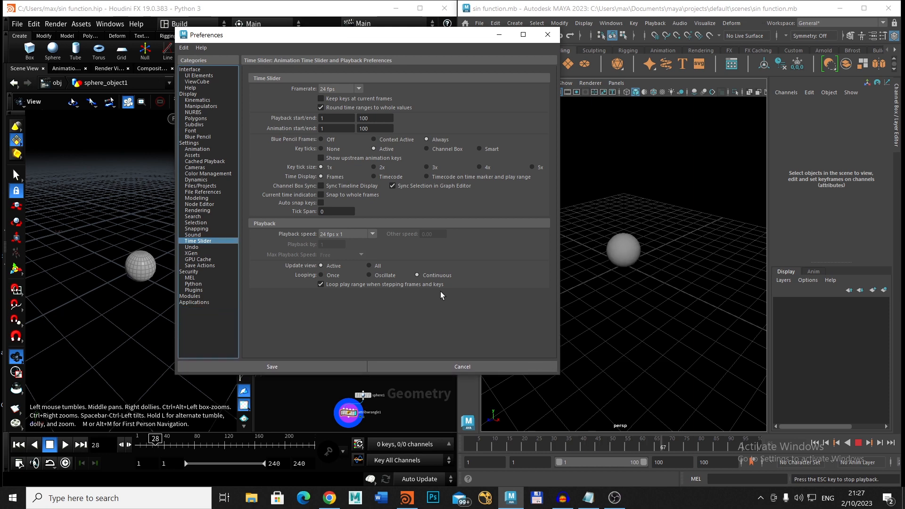
Try time slider frame rates of 80 fps and 30 fps while the Maya animation plays
left_click(359, 90)
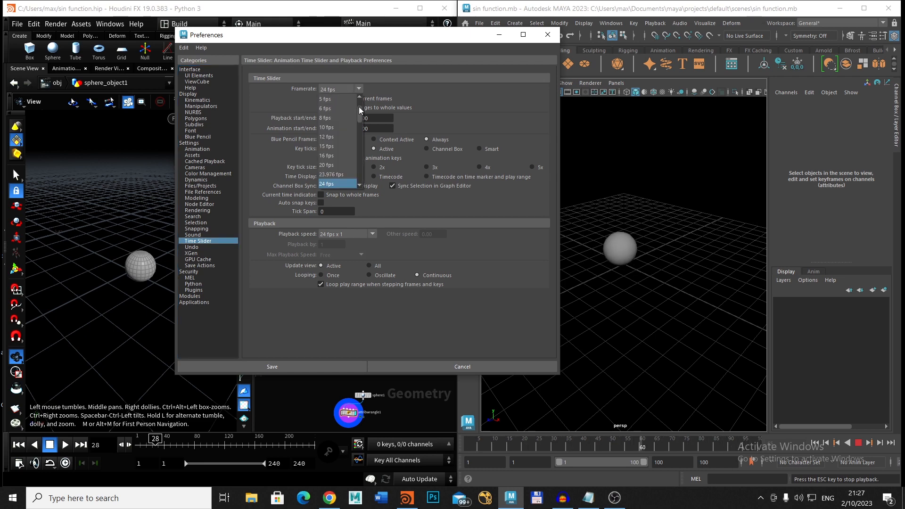
scroll(358, 107, "down", 3)
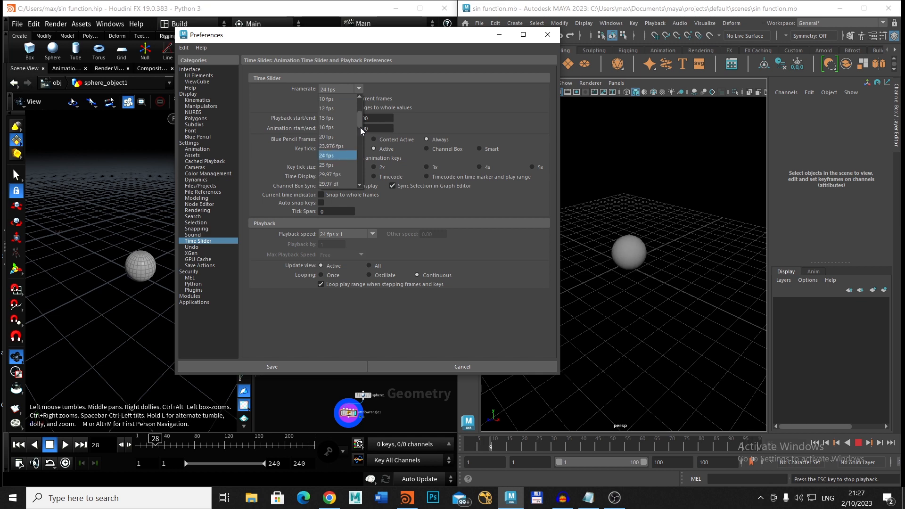
scroll(333, 169, "down", 4)
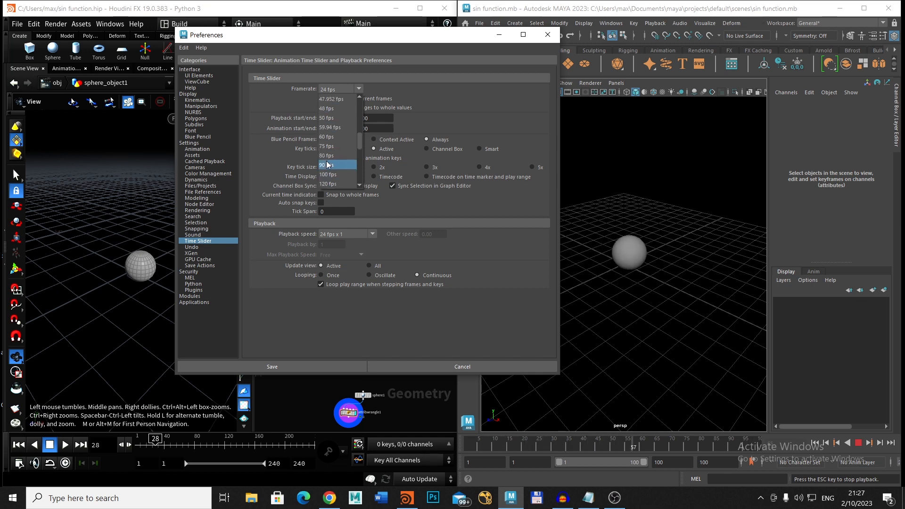
left_click(327, 155)
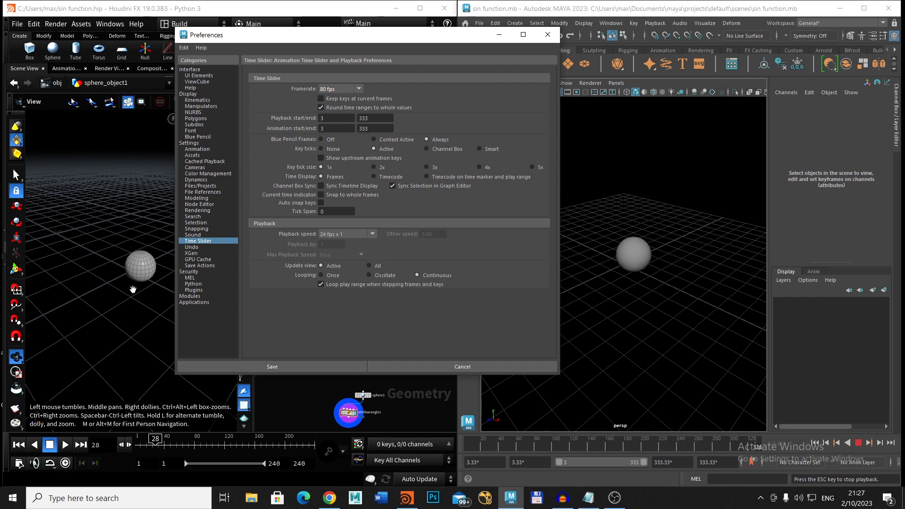
left_click(359, 88)
scroll(334, 124, "up", 3)
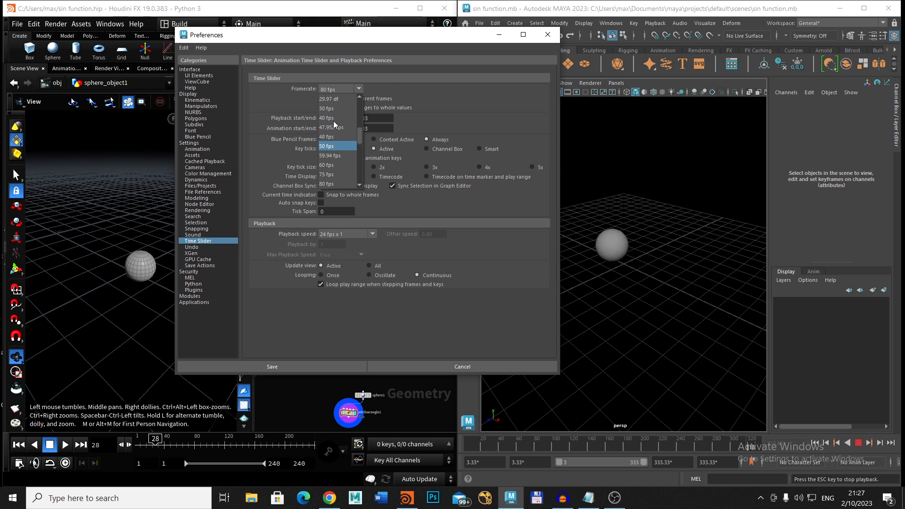
left_click(329, 110)
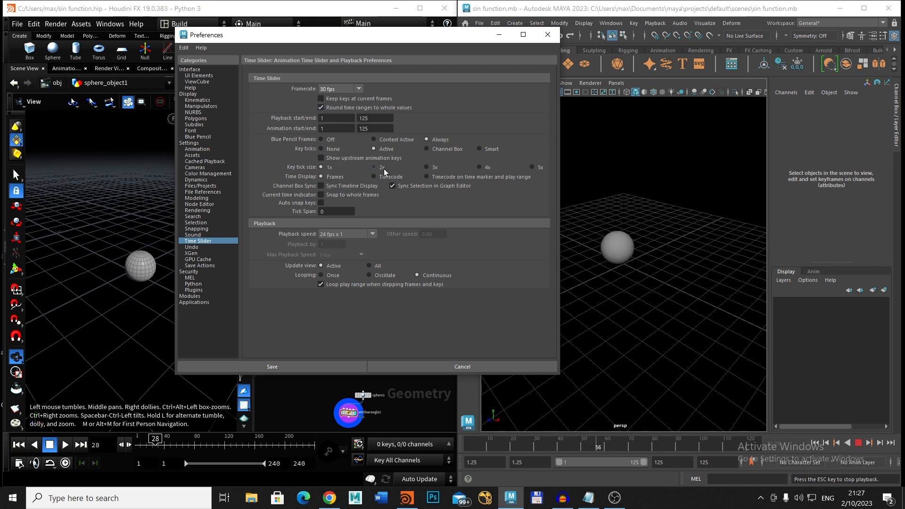
Set the time slider's frame rate to 20 fps and its playback speed to Other at 10 fps
left_click(357, 88)
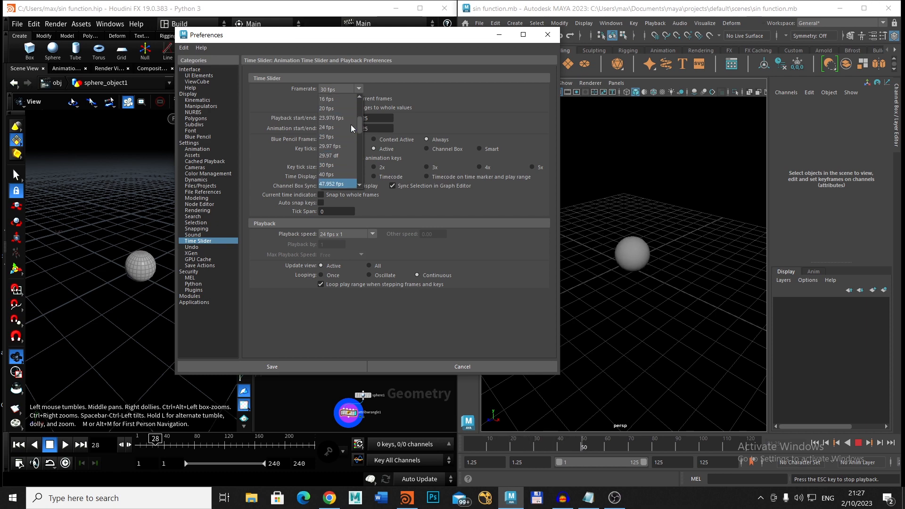
left_click(325, 108)
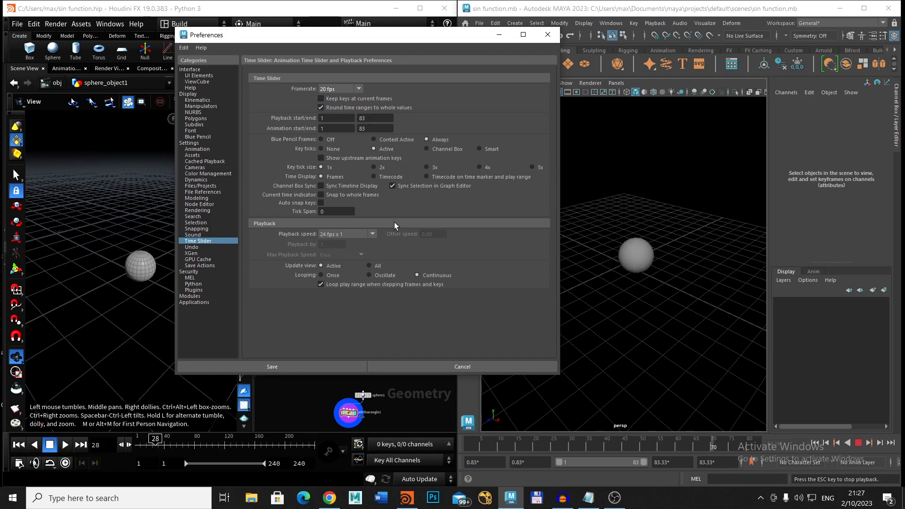
left_click(373, 235)
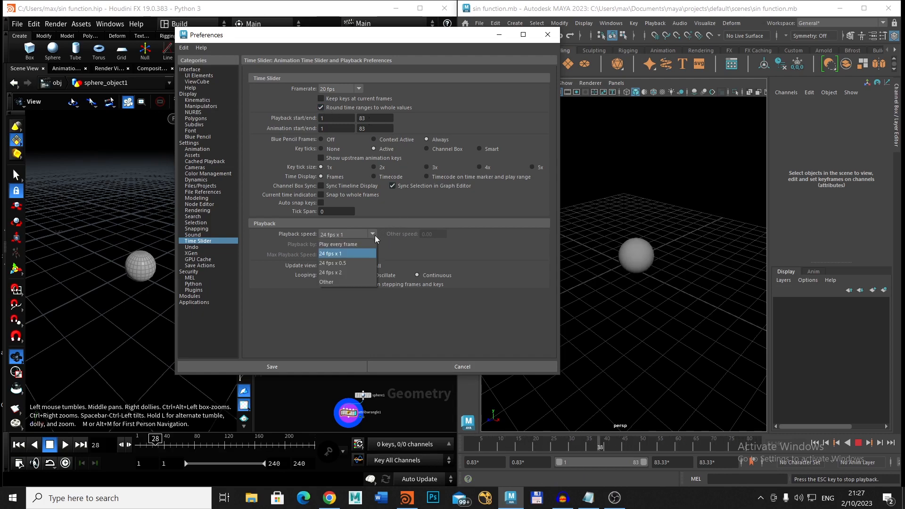
left_click(336, 282)
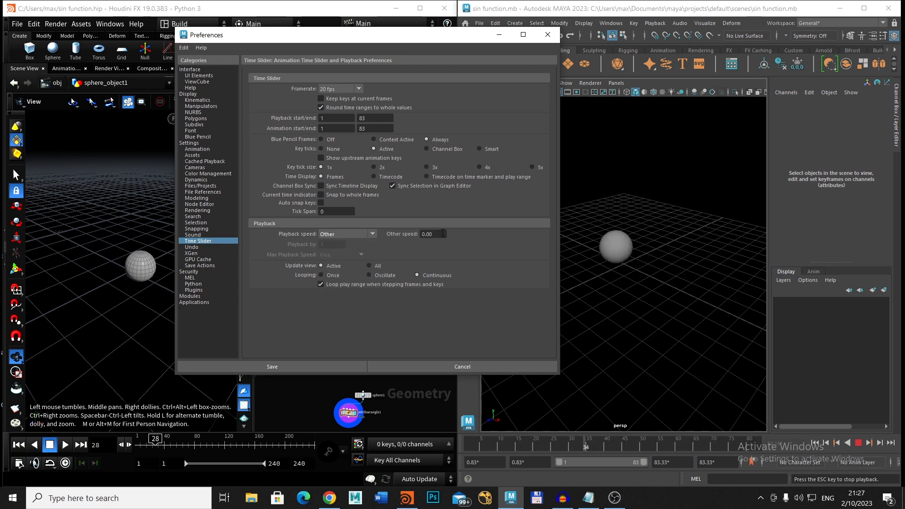
left_click(426, 234)
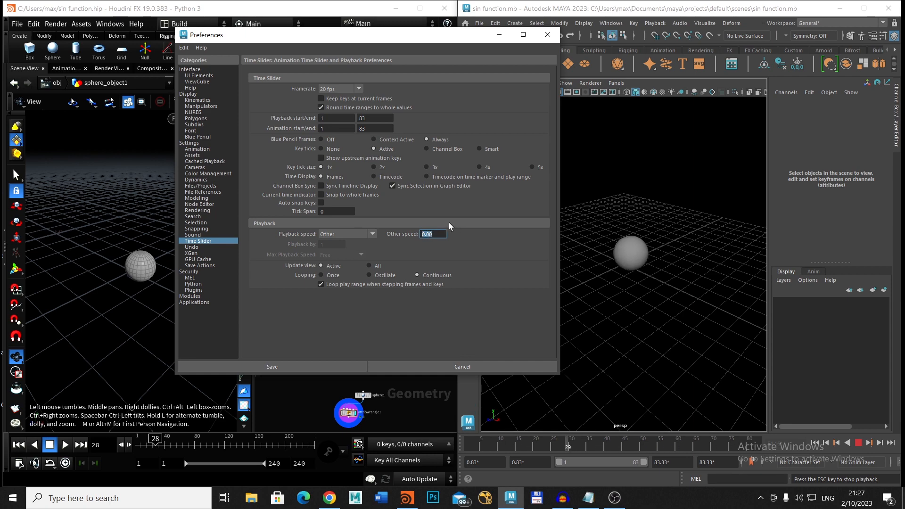
type("10")
key("Return")
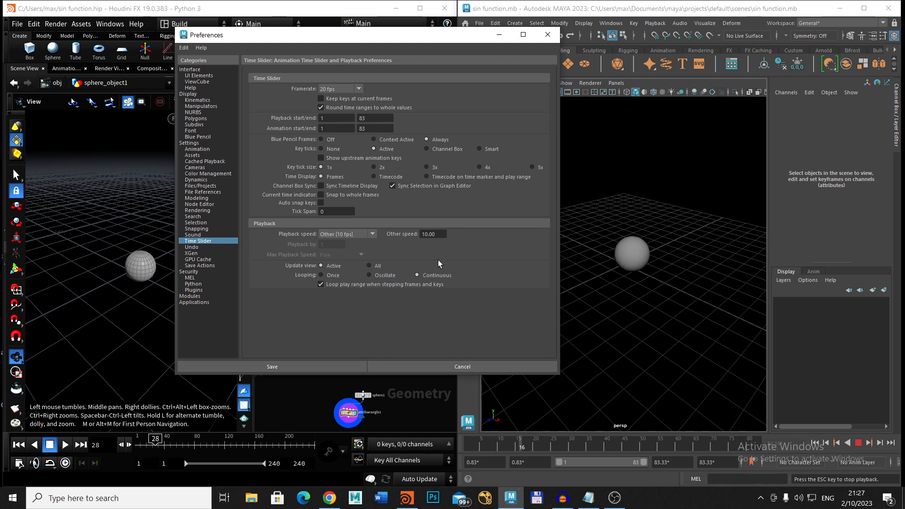
Save the Maya preferences with the other playback speed at 5, and play the Houdini animation alongside for comparison
left_click_drag(442, 236, 413, 238)
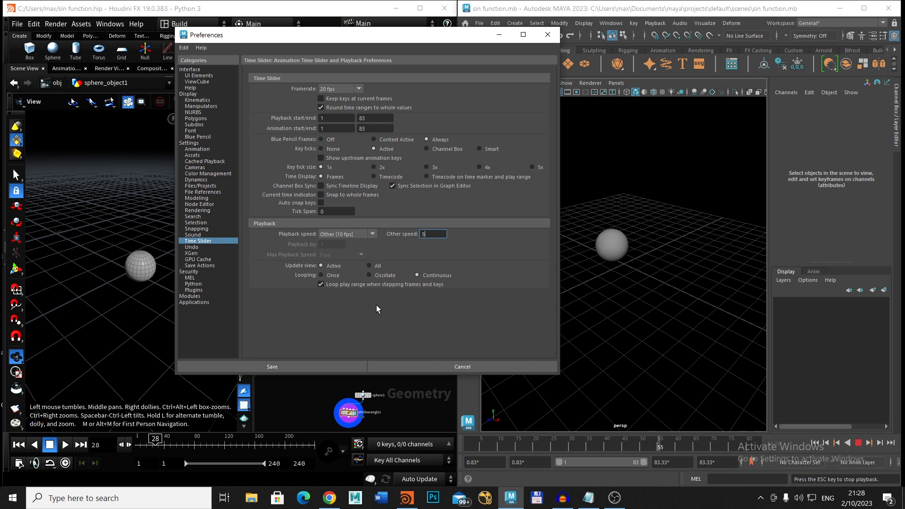
left_click(341, 362)
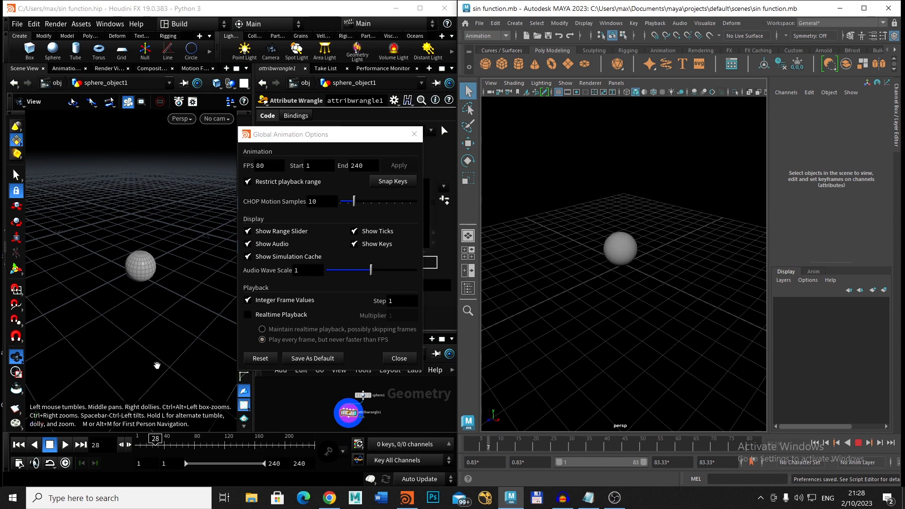
left_click(69, 444)
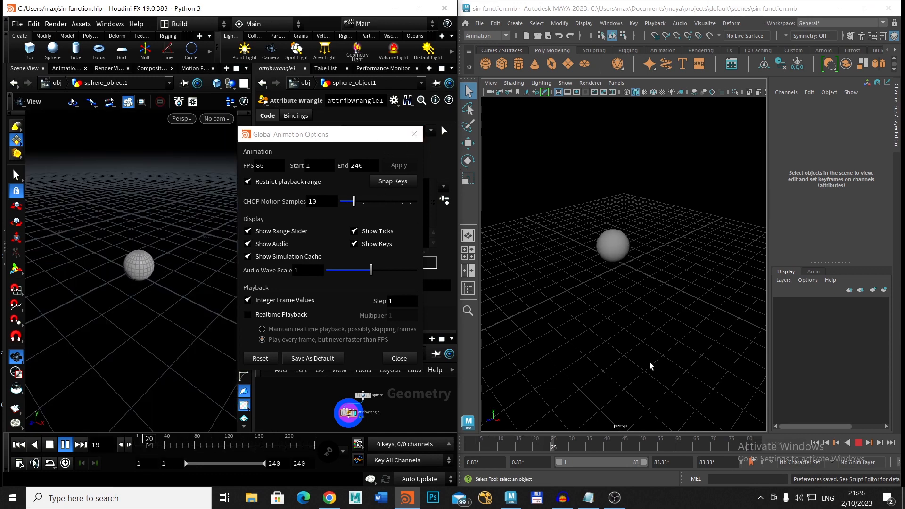
Stop playback in both Maya and Houdini, and close Houdini's Global Animation Options
left_click(857, 443)
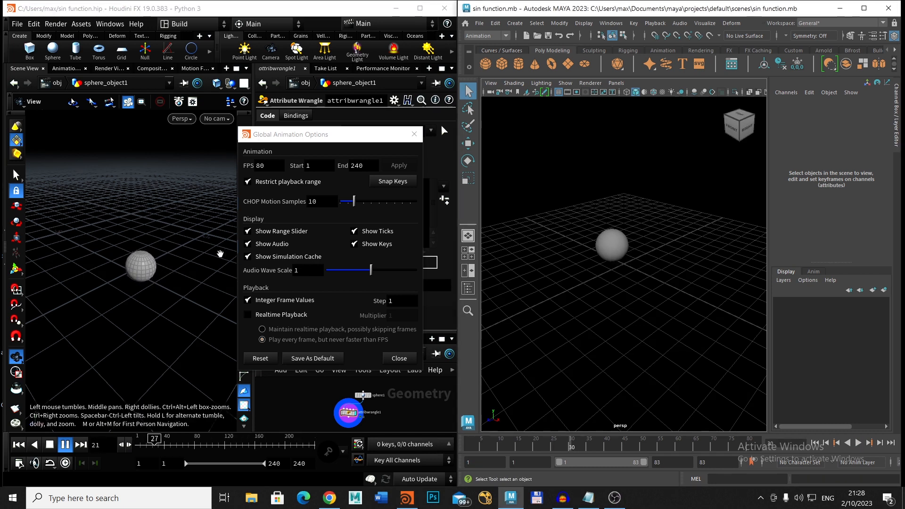
left_click(49, 444)
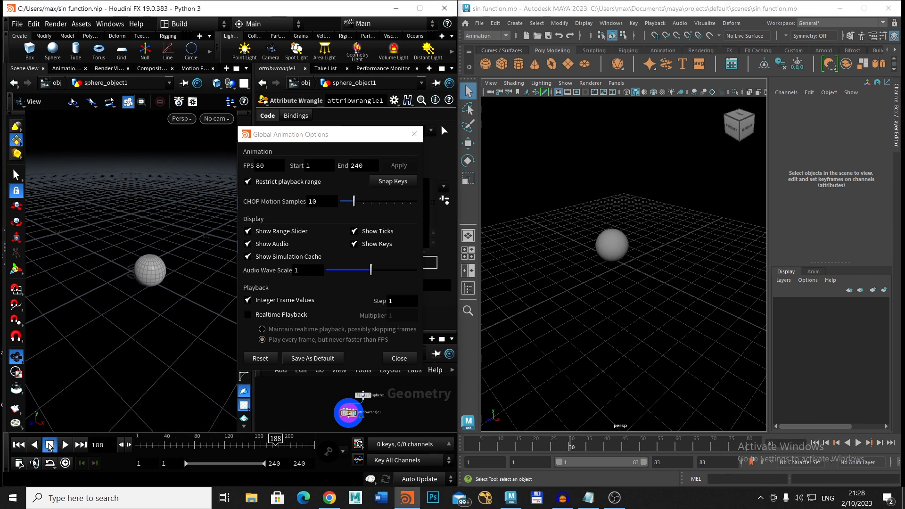
left_click(414, 134)
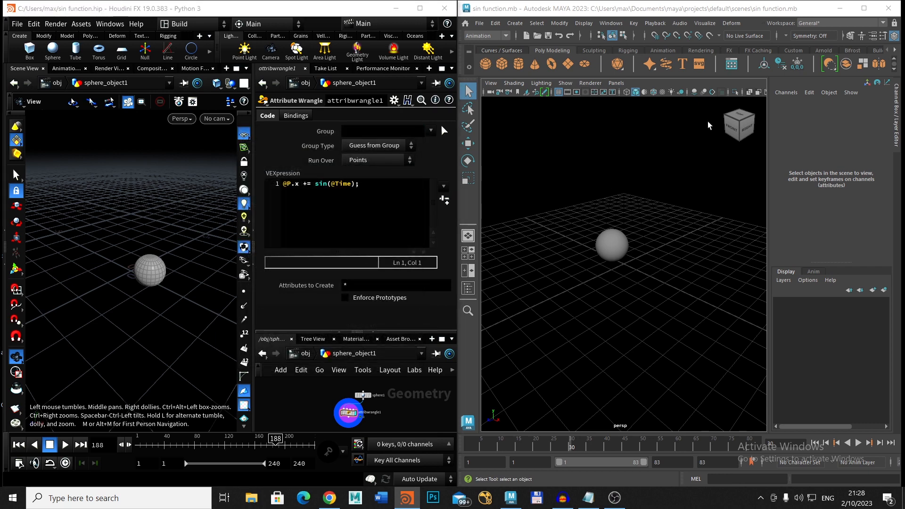
Maximize the Maya window, play the animation and set its frame rate to 60 fps
left_click(865, 9)
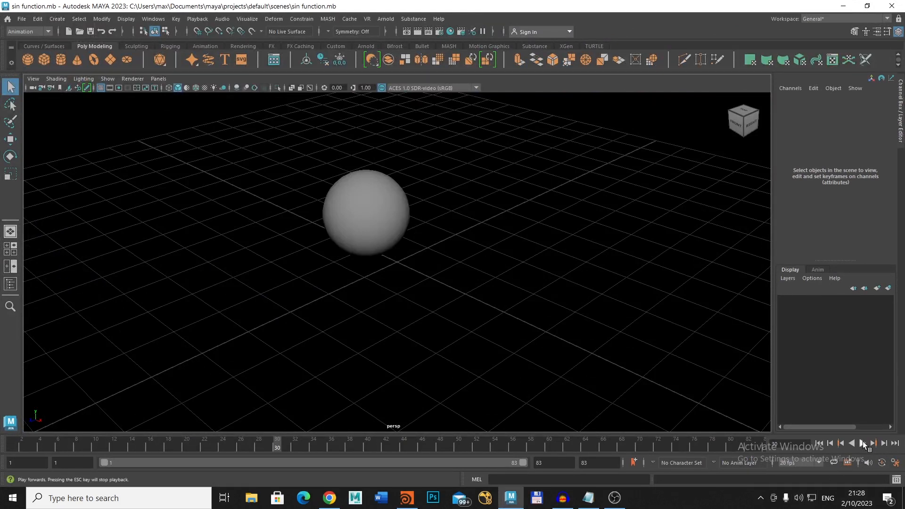
left_click(863, 443)
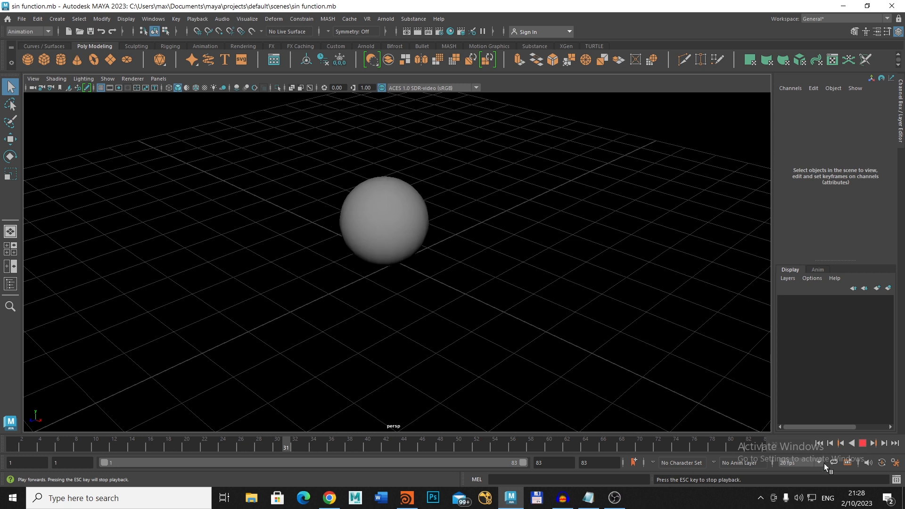
left_click(793, 466)
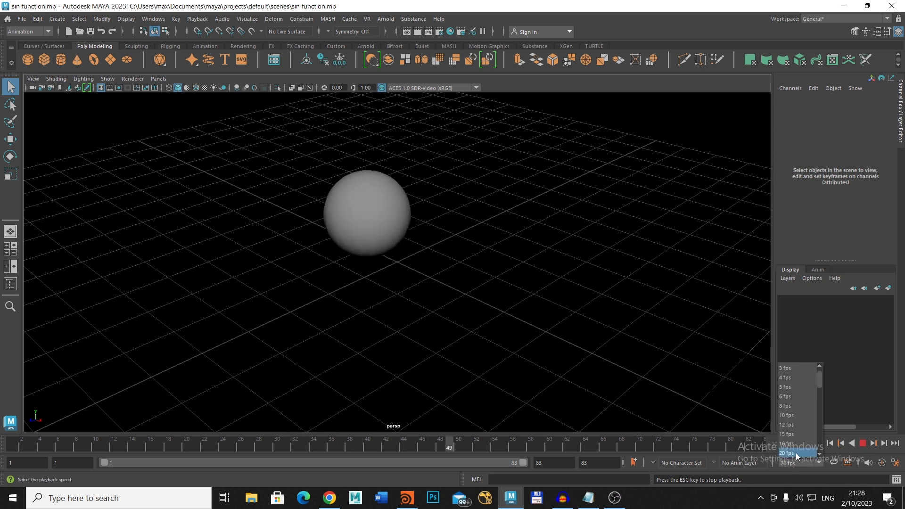
scroll(795, 452, "down", 3)
scroll(796, 415, "down", 1)
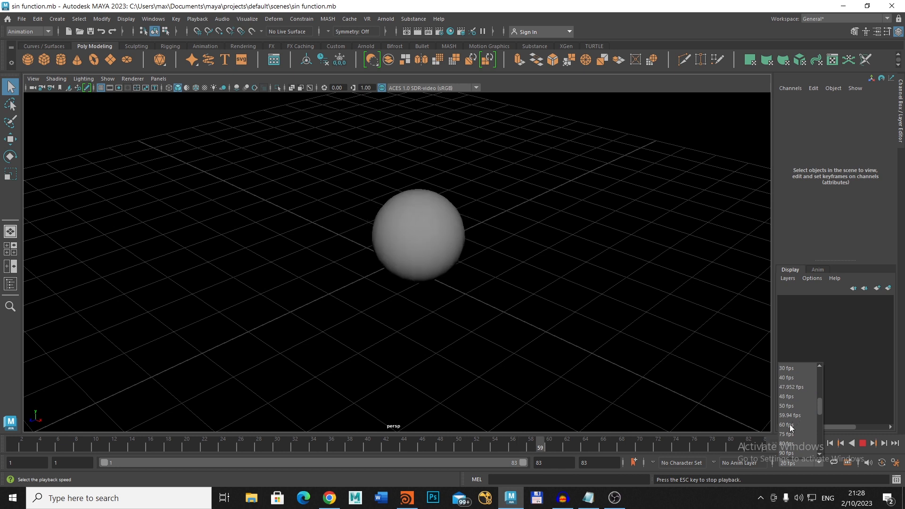
left_click(789, 424)
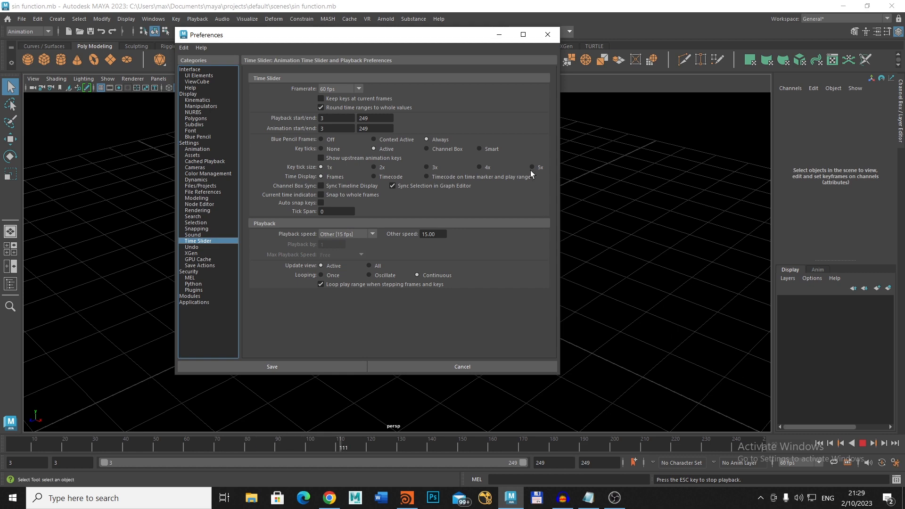
Close the Maya preferences and restore the Maya window beside Houdini, extending its height down to the taskbar
left_click(548, 36)
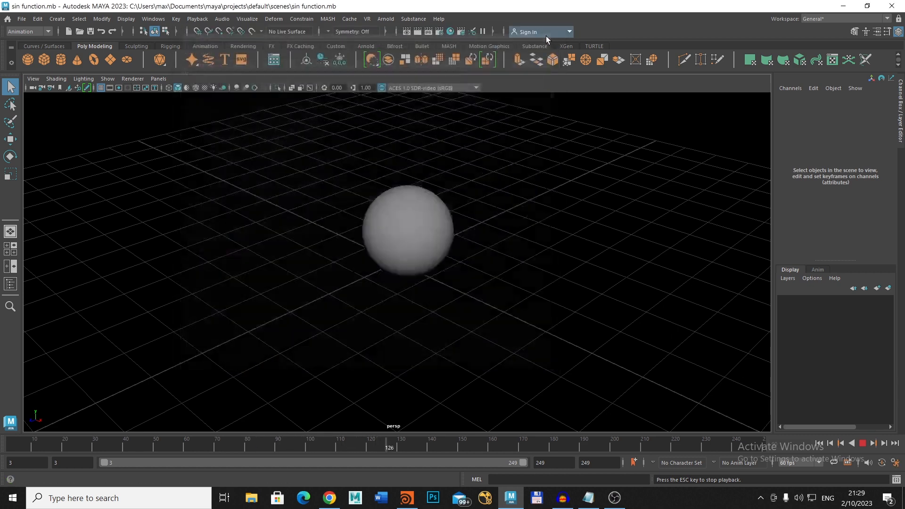
left_click(868, 7)
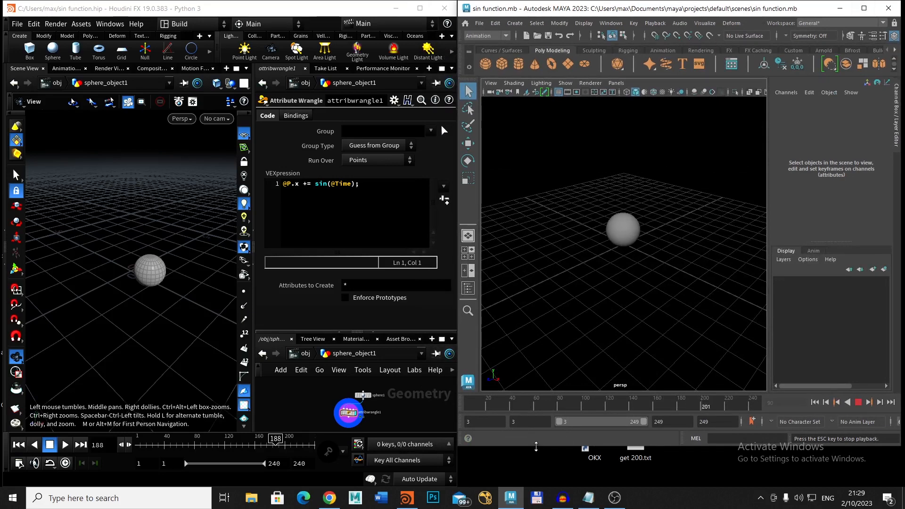
left_click_drag(533, 447, 536, 482)
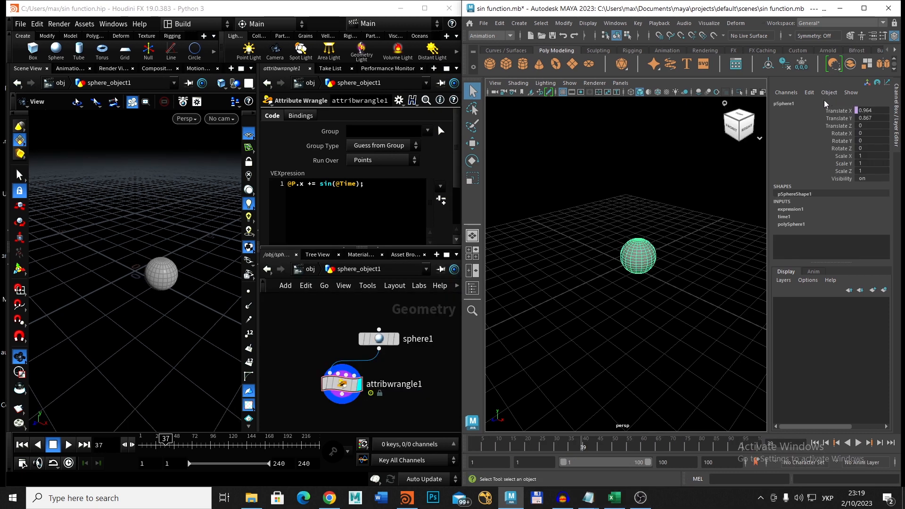
Open the Expression Editor for pSphere1's Translate X and change the expression to pSphere1.translateX = sin(frame/2);
left_click(828, 111)
key("w")
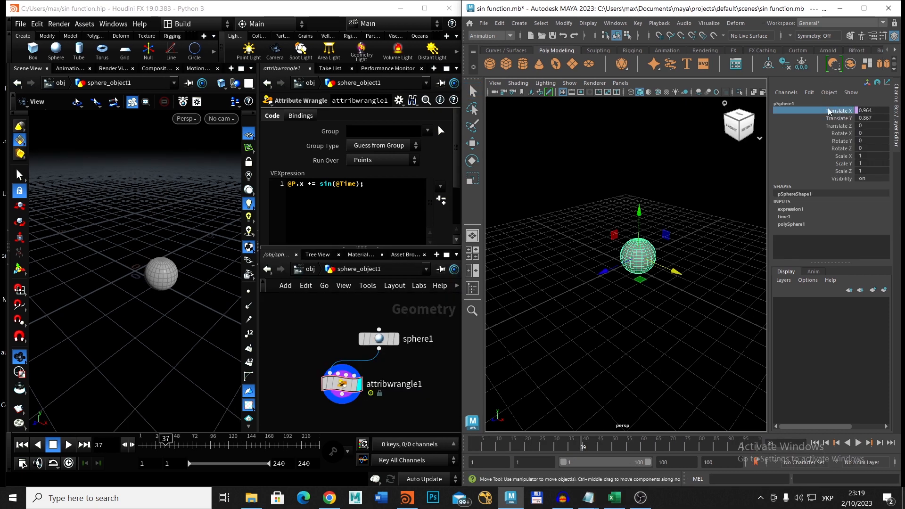
left_click(810, 93)
left_click(812, 103)
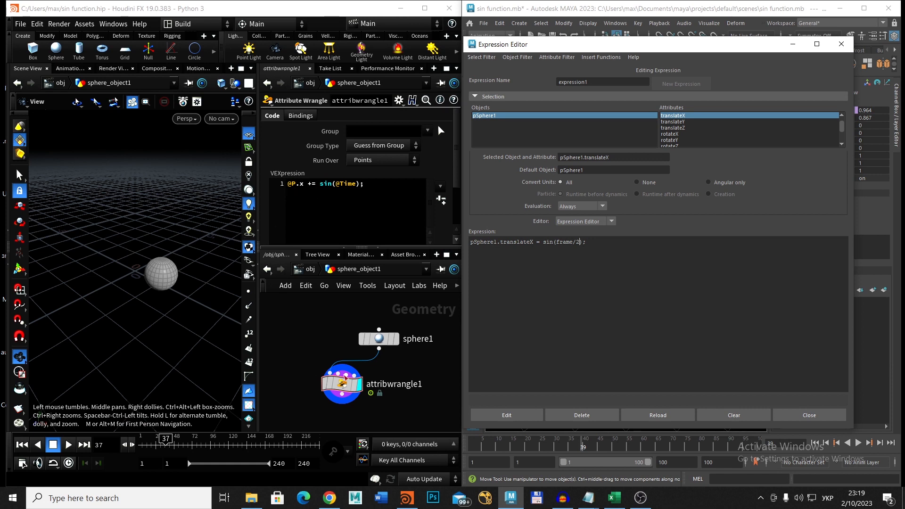
left_click(345, 390)
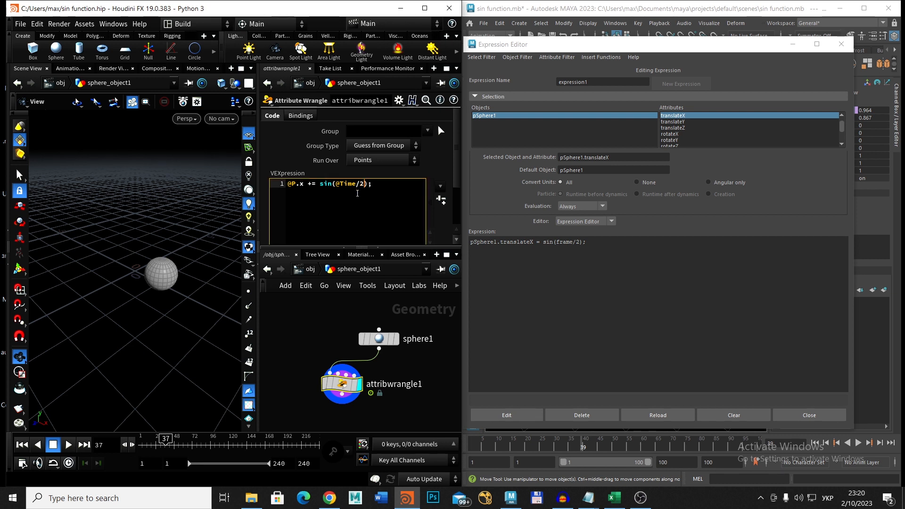
left_click(70, 445)
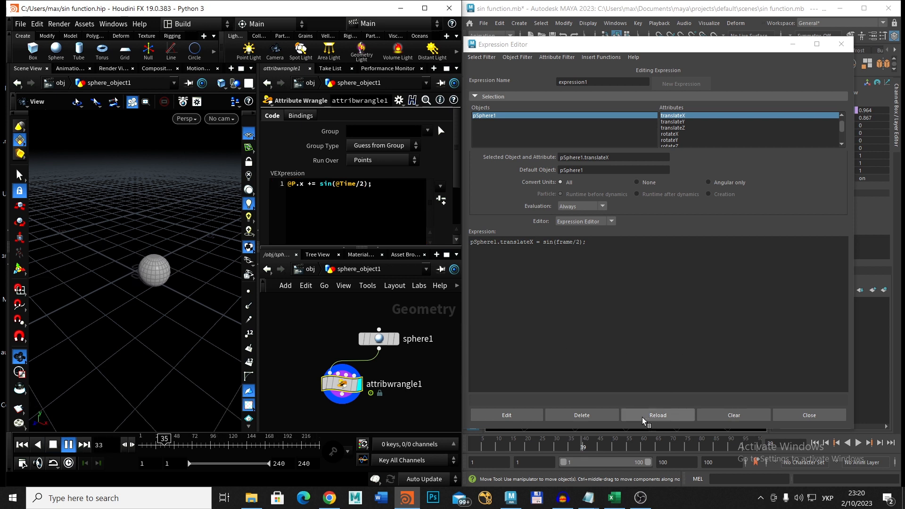
Apply the edited Maya expression, minimize the Expression Editor and play the Maya animation
left_click(526, 416)
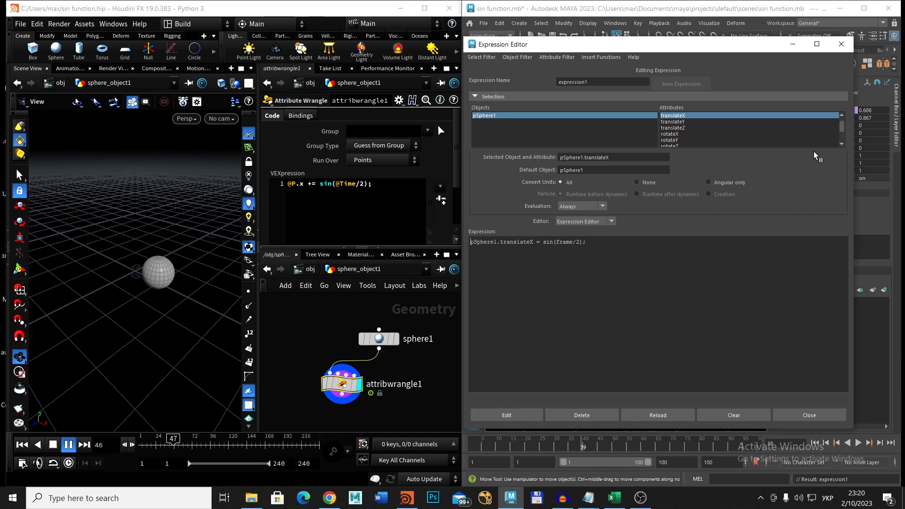
left_click(791, 44)
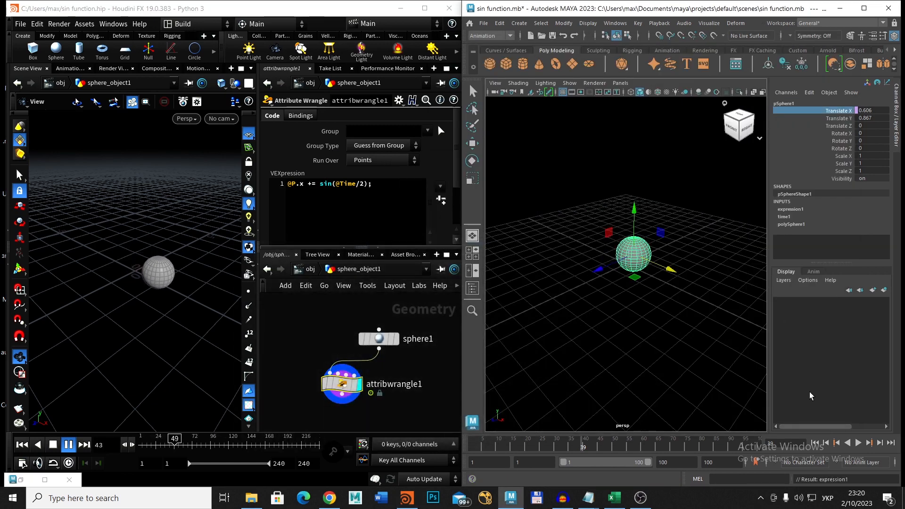
left_click(858, 444)
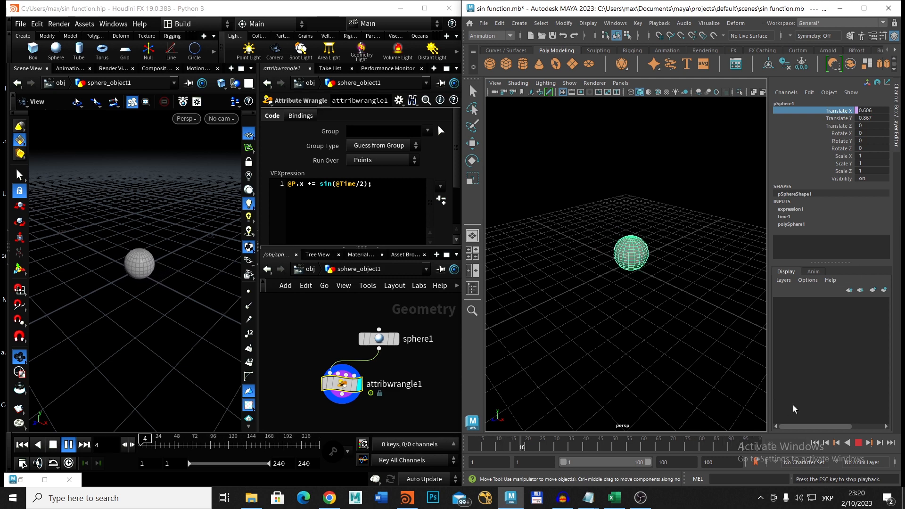
Change pSphere1's Translate X expression to sin(frame/4) in Maya, apply it and minimize the Expression Editor to watch the motion
left_click(811, 94)
left_click(815, 106)
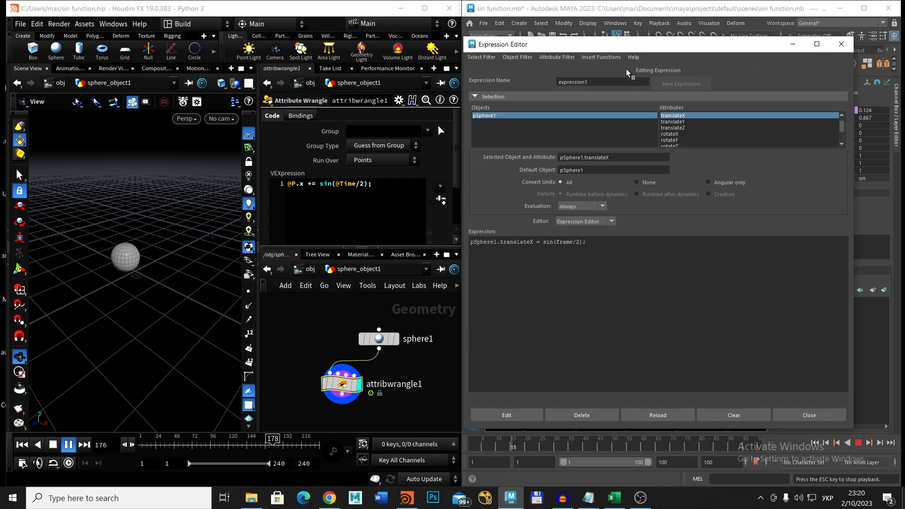
left_click_drag(617, 49, 807, 140)
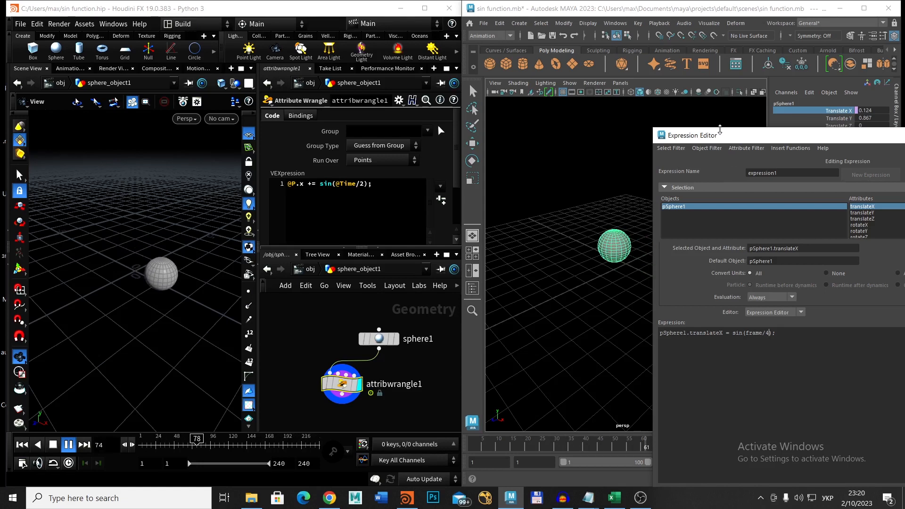
left_click_drag(720, 132, 709, 56)
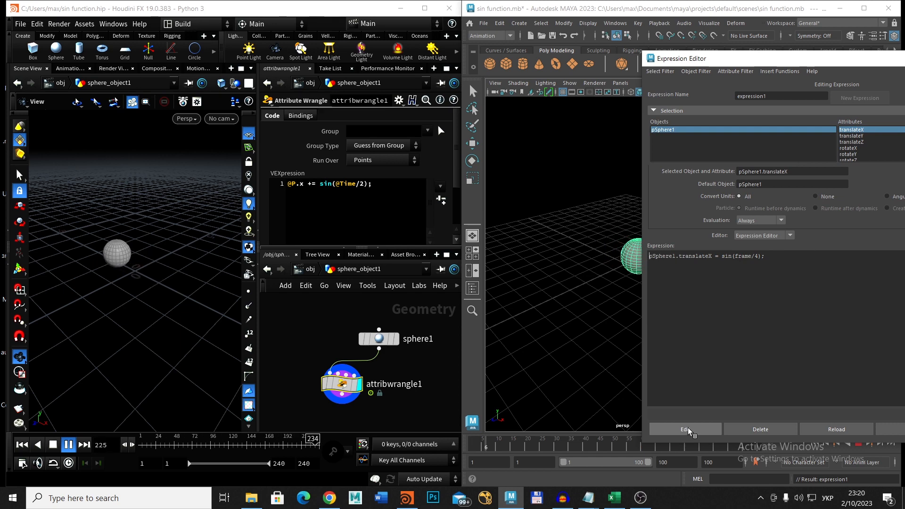
left_click_drag(792, 57, 570, 75)
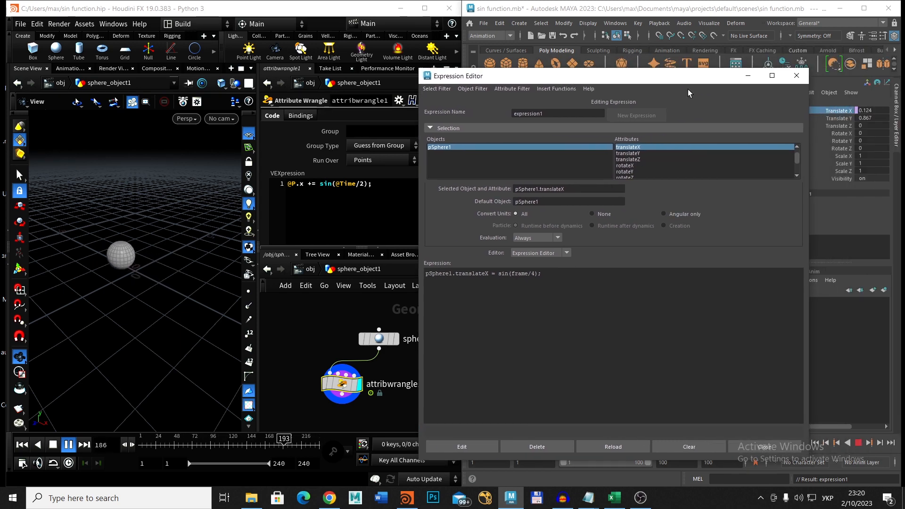
left_click(748, 76)
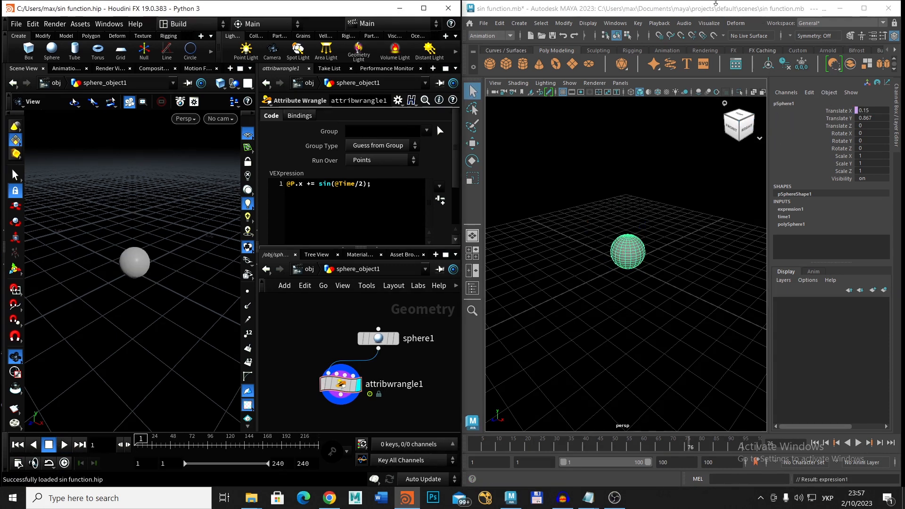
Multiply pSphere1's Translate X expression by 8, giving sin(frame/4)*8, and play the Maya animation
key("w")
left_click(839, 112)
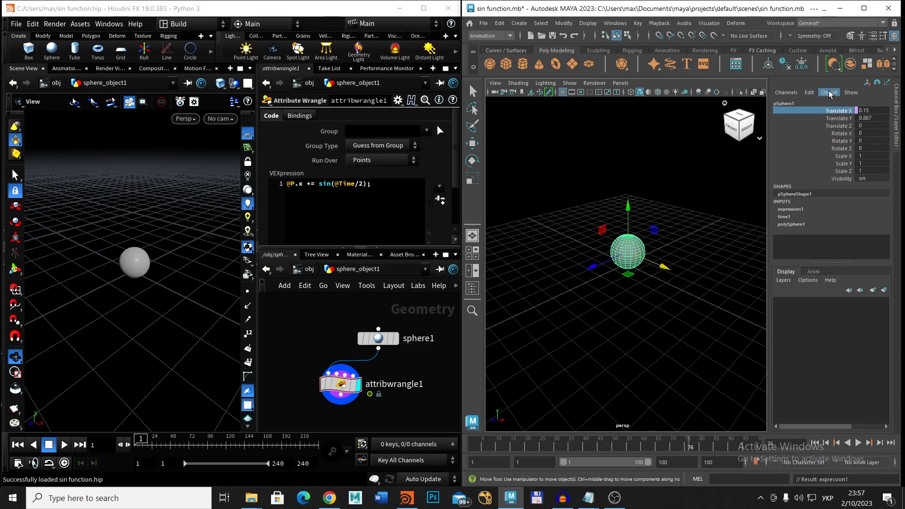
left_click(813, 95)
left_click(817, 103)
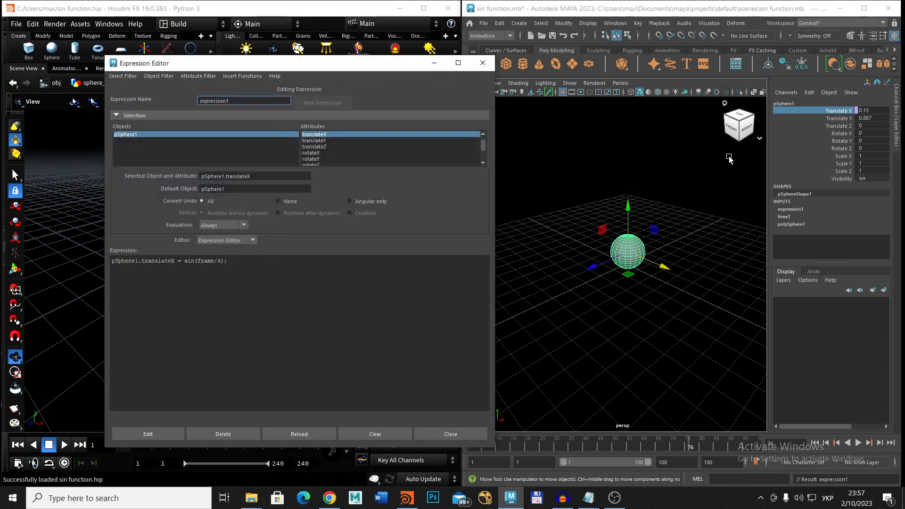
left_click_drag(319, 63, 701, 65)
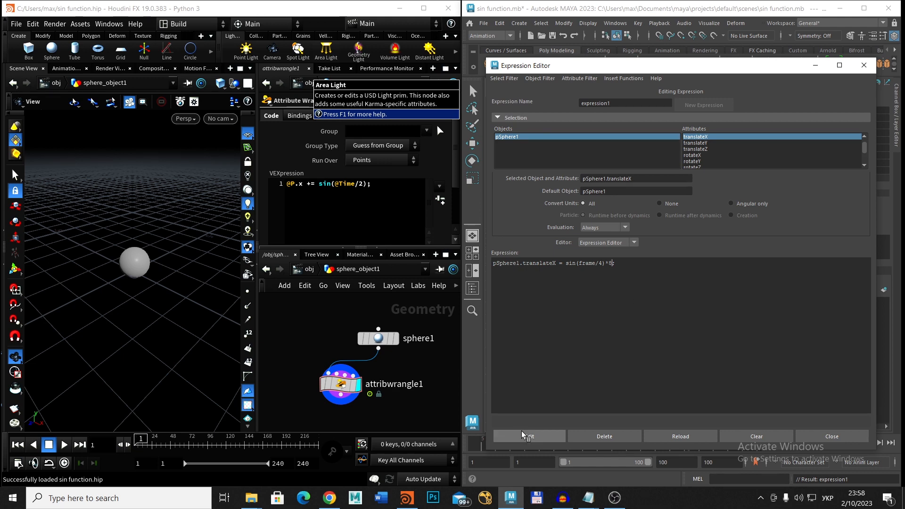
left_click(815, 66)
left_click(857, 442)
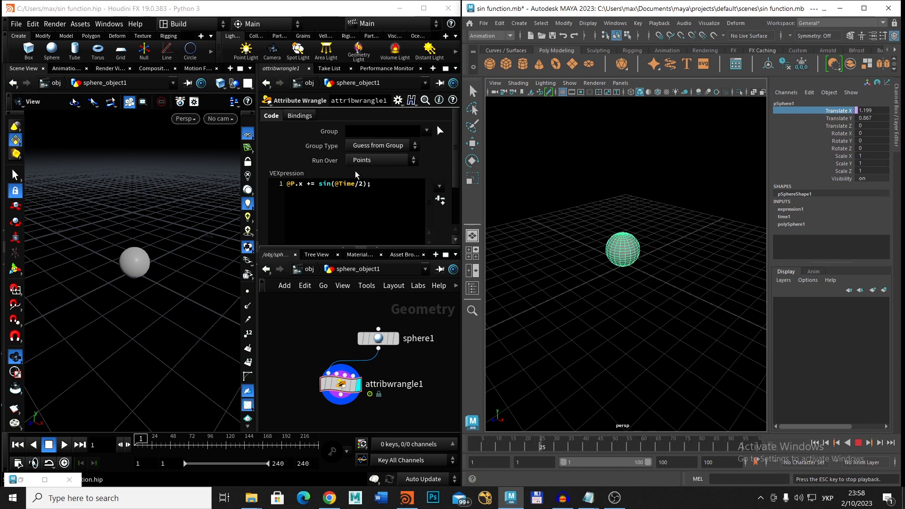
left_click(370, 183)
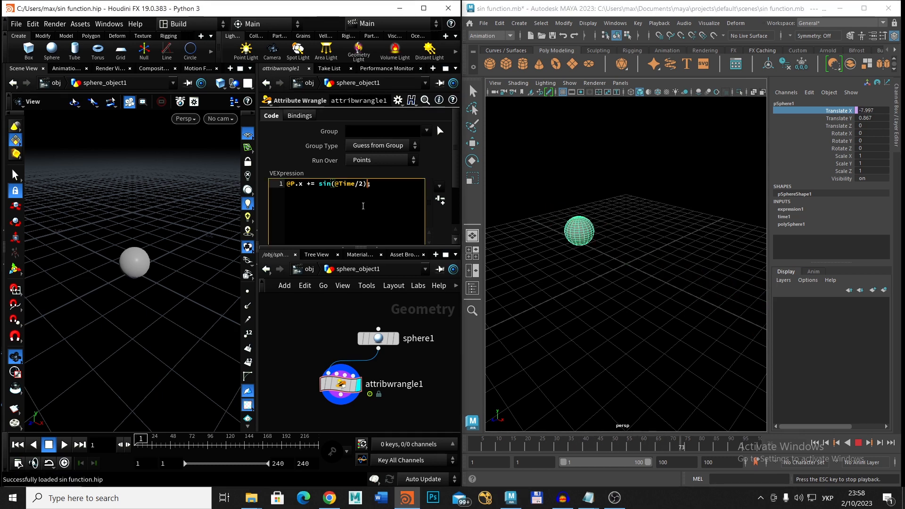
type("*")
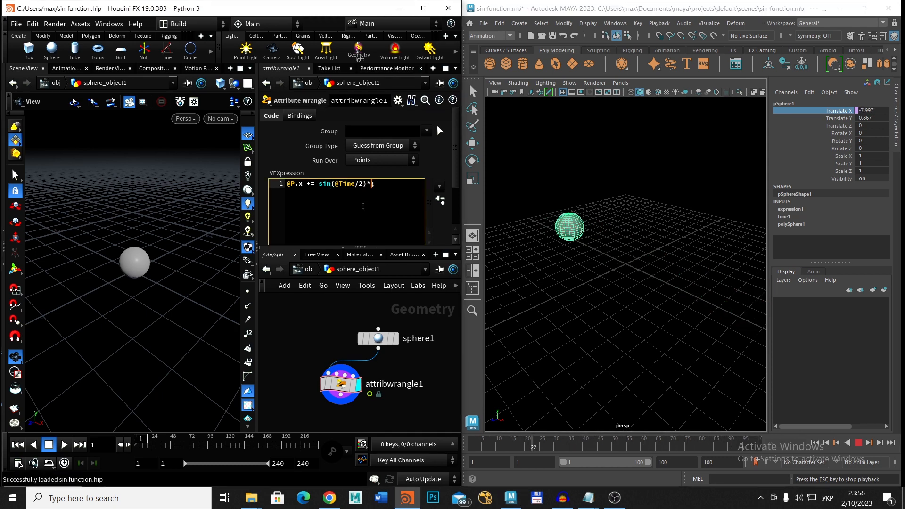
type("8")
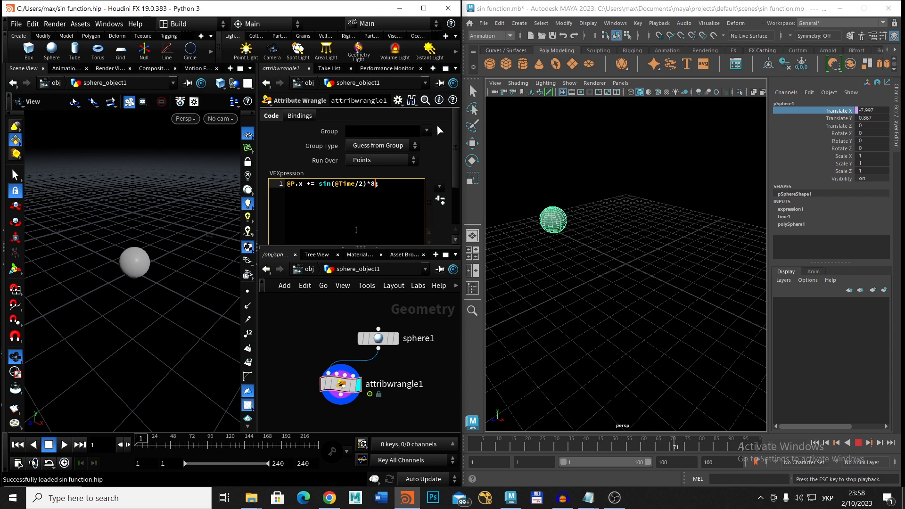
left_click(64, 445)
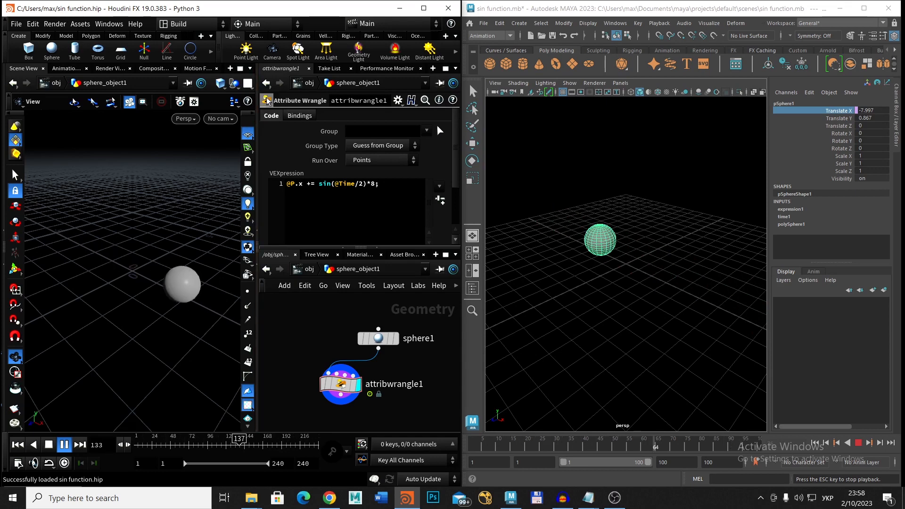
Maximize Houdini's scene view and reframe it to watch the sphere's wider back-and-forth travel
left_click(240, 69)
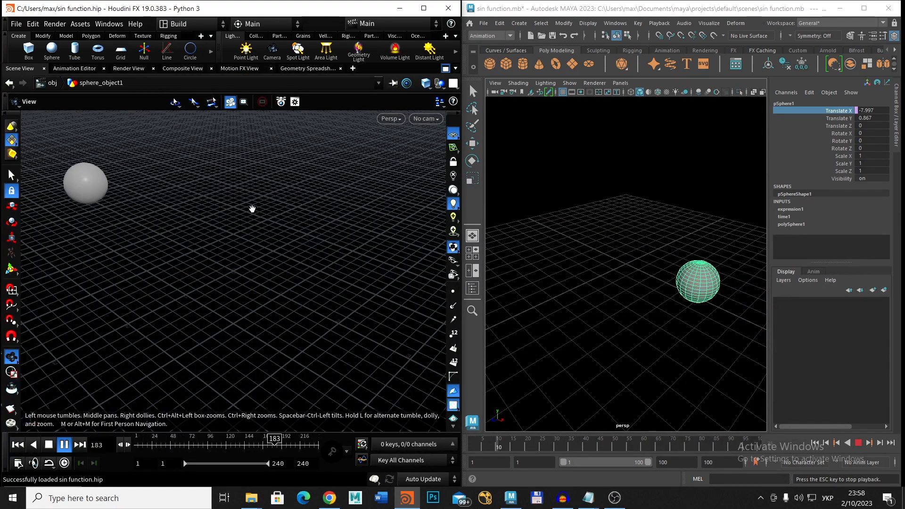
right_click_drag(252, 209, 145, 253)
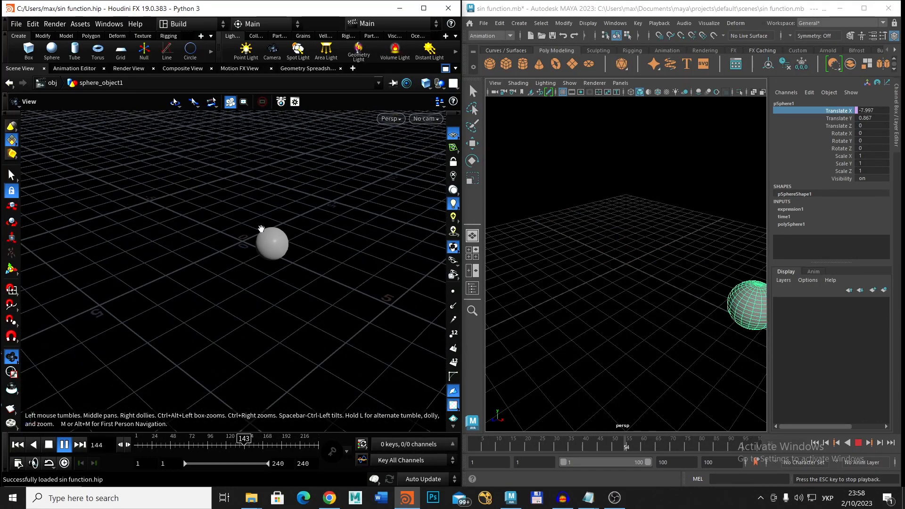
right_click_drag(273, 228, 225, 240)
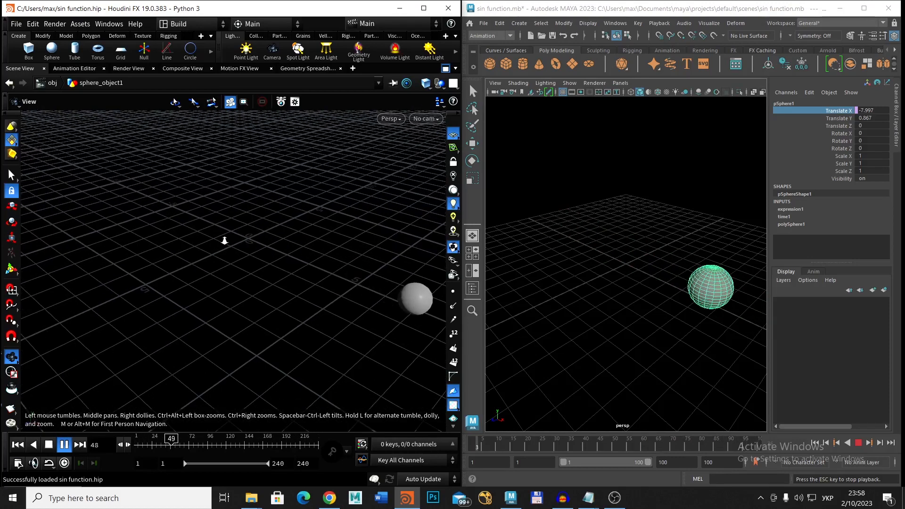
In Maya, change pSphere1's Translate X expression to sin(frame/2)*8 and apply it
left_click(832, 93)
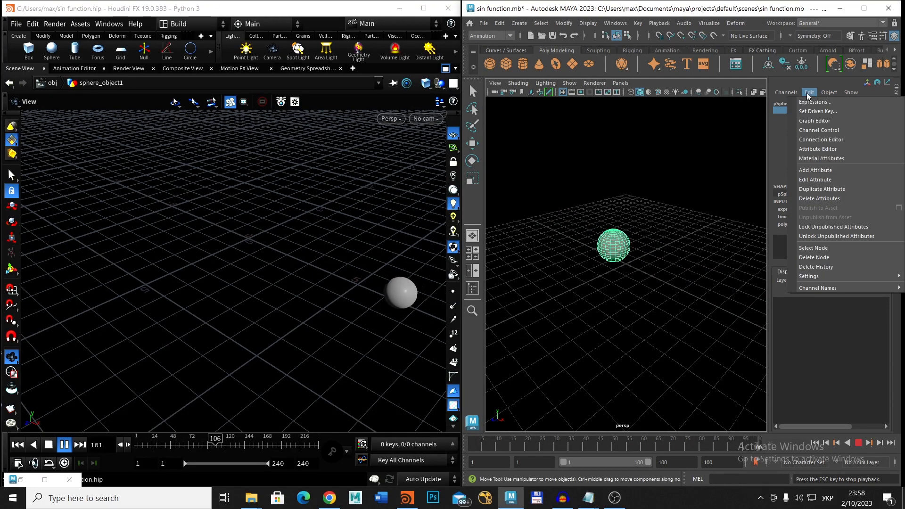
left_click(805, 103)
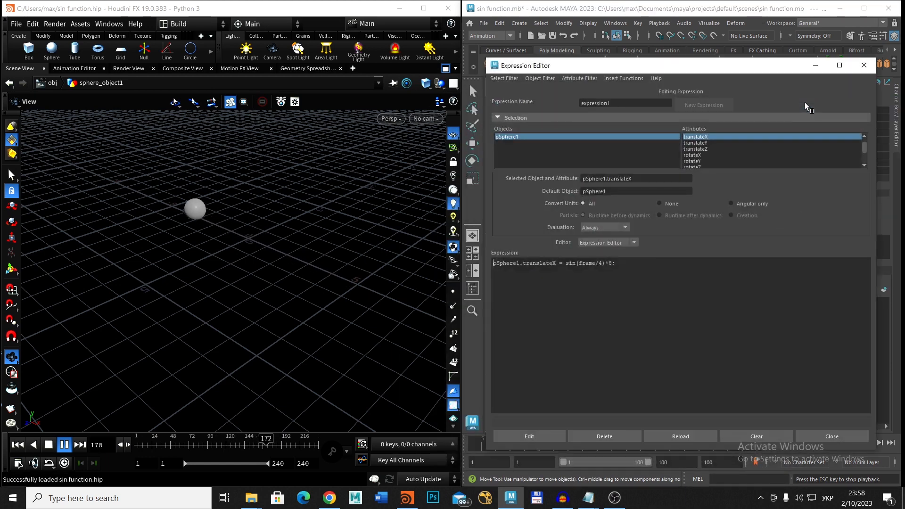
left_click(604, 264)
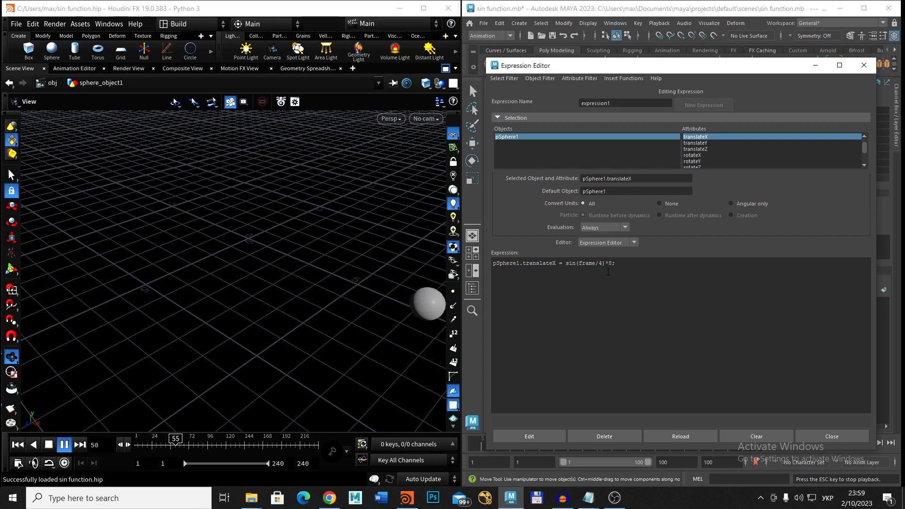
key("BackSpace")
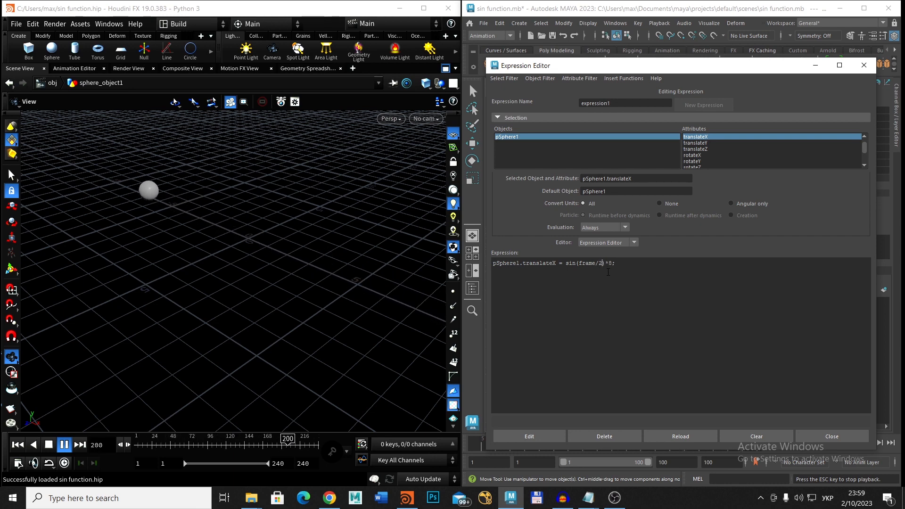
left_click(529, 436)
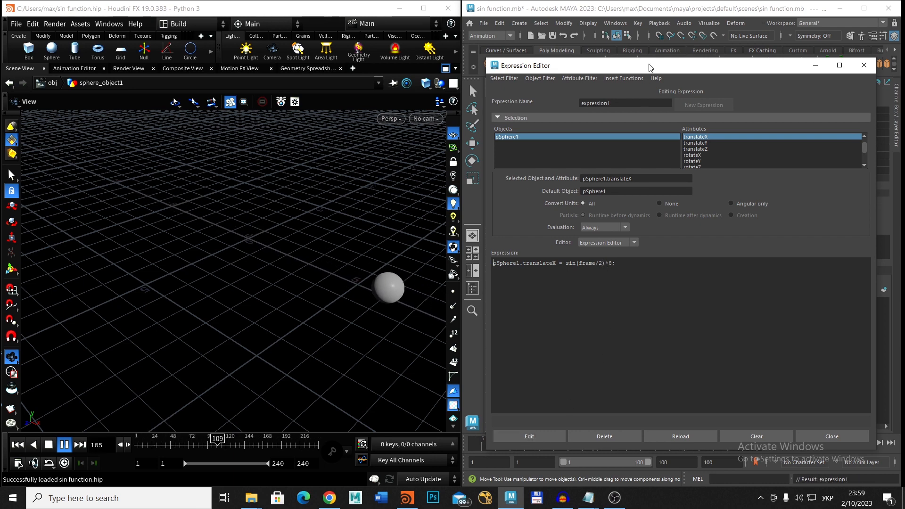
Change the Translate X expression to sin(frame/6)*8, apply it and minimize the Expression Editor to watch the sphere's motion
left_click_drag(649, 72, 661, 54)
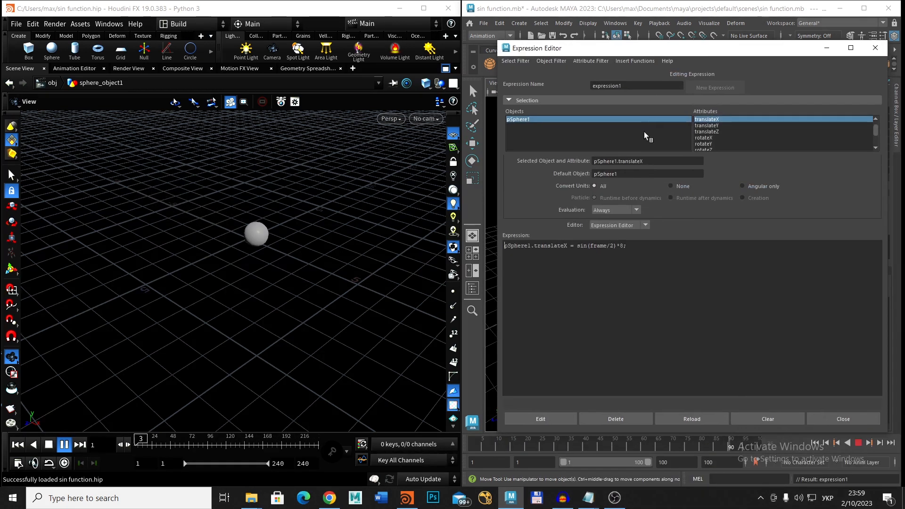
key("BackSpace")
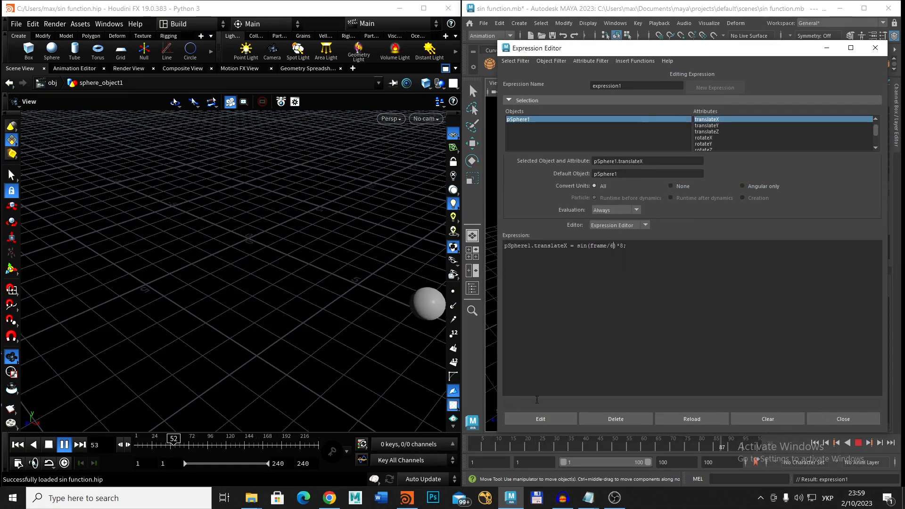
left_click(547, 418)
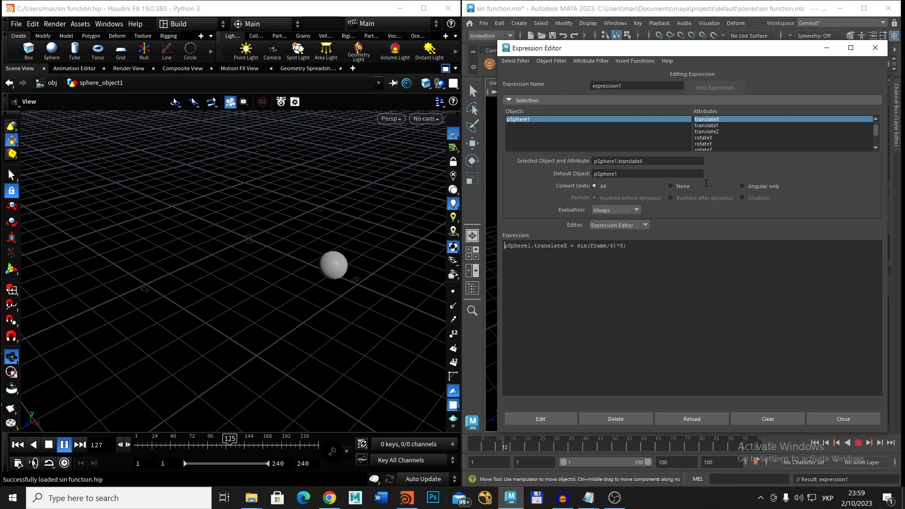
left_click(827, 48)
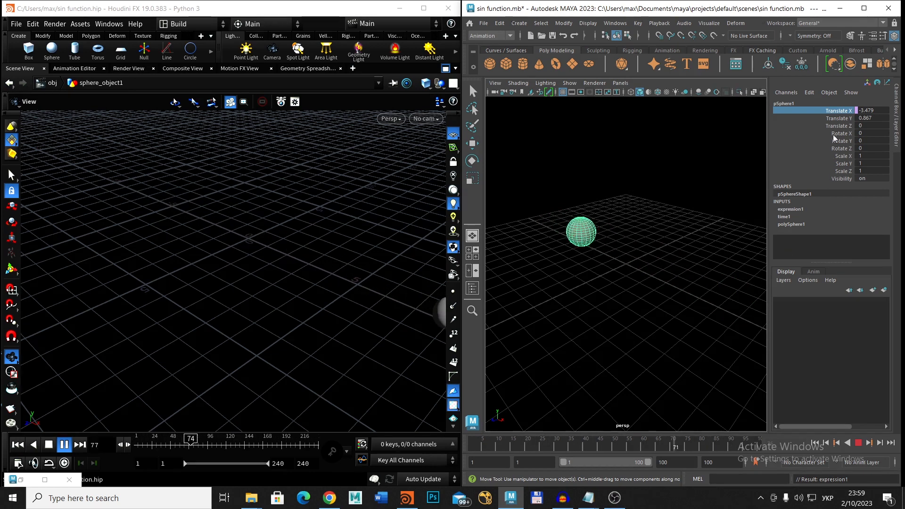
Reopen pSphere1's Translate X expression, change it to sin(frame/8)*8, apply it and close the Expression Editor
left_click(809, 93)
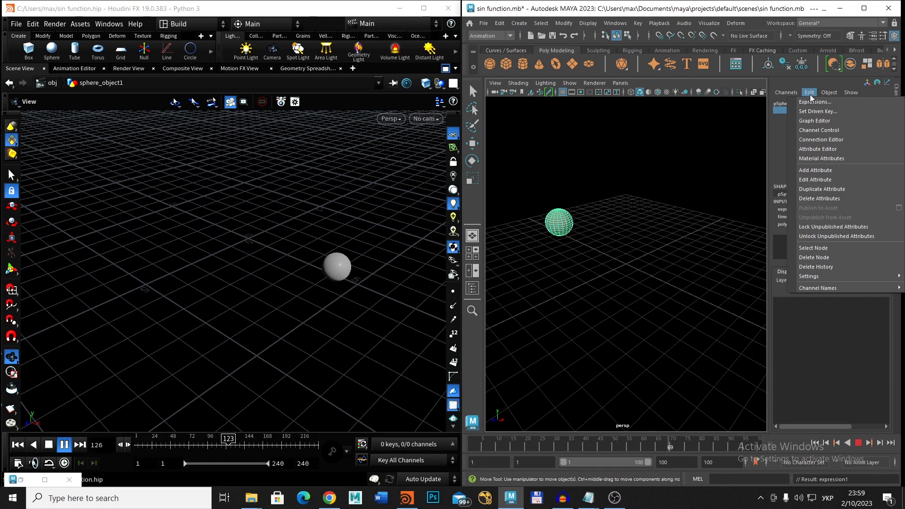
left_click(810, 101)
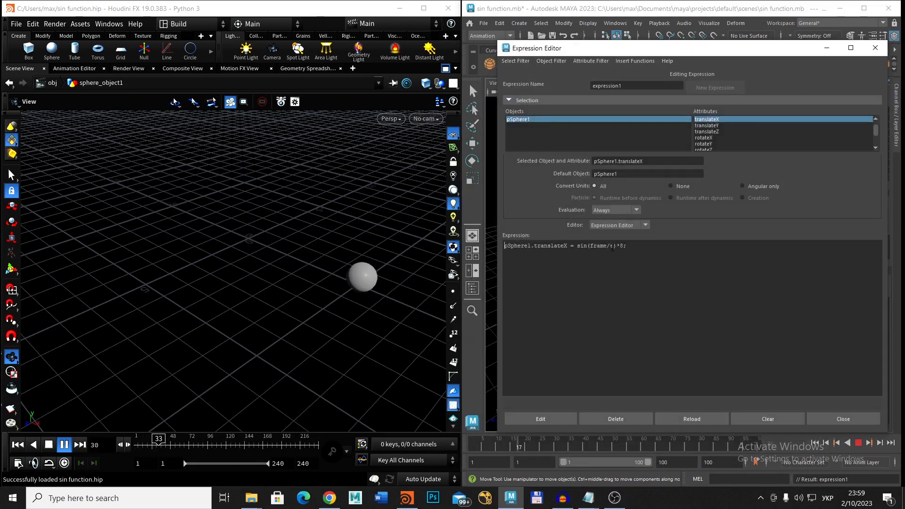
left_click(617, 261)
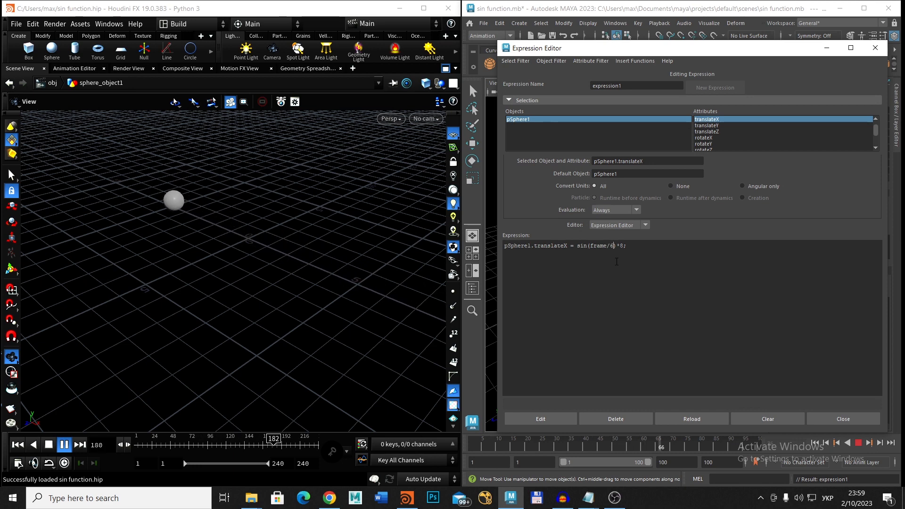
type("8")
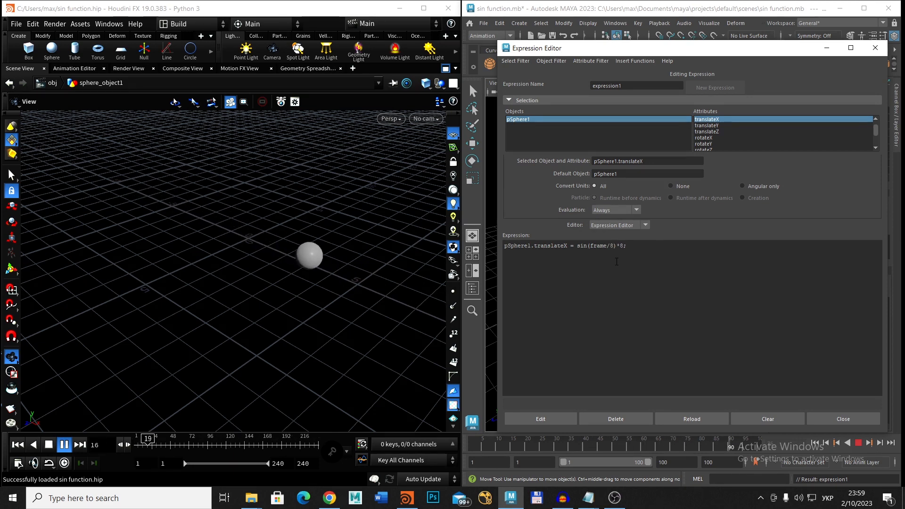
left_click(561, 420)
left_click(875, 48)
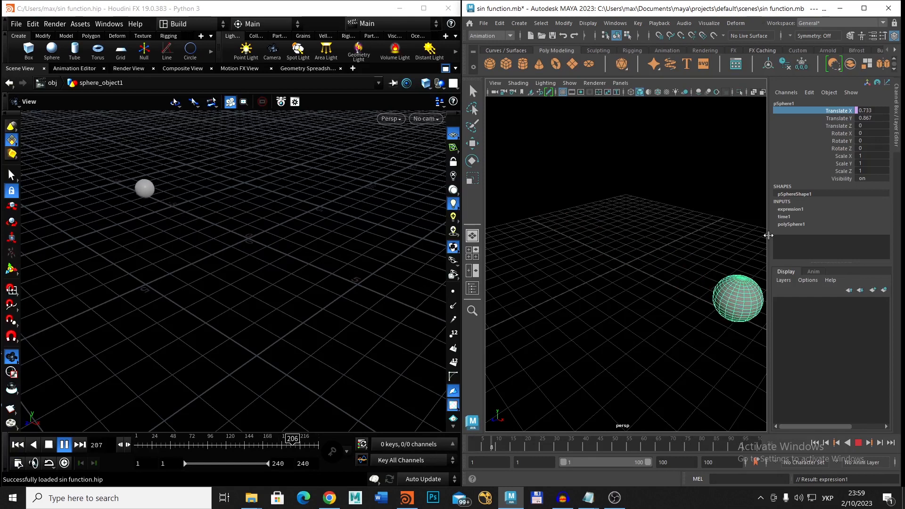
Set the multiplier in pSphere1's Translate X expression to 10, giving sin(frame/8)*10, apply it and close the Expression Editor
left_click(806, 92)
left_click(809, 106)
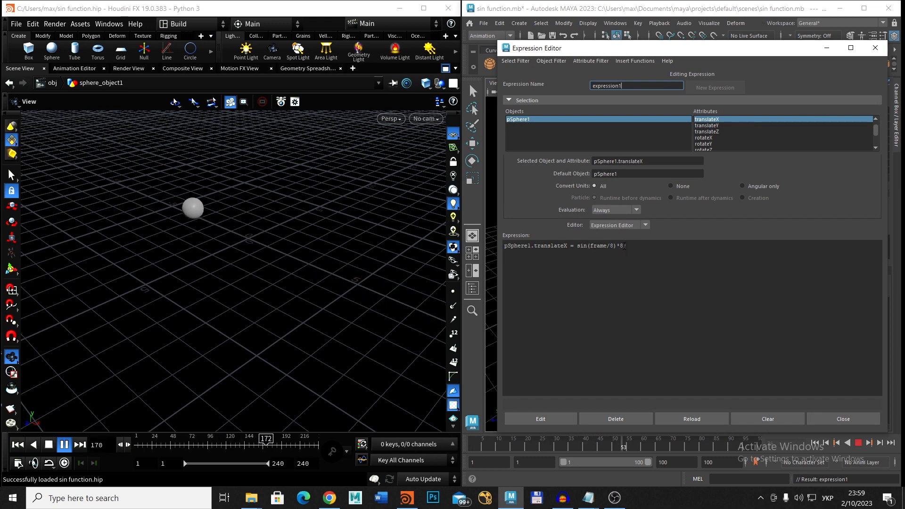
left_click_drag(625, 245, 620, 246)
type("1")
type("0")
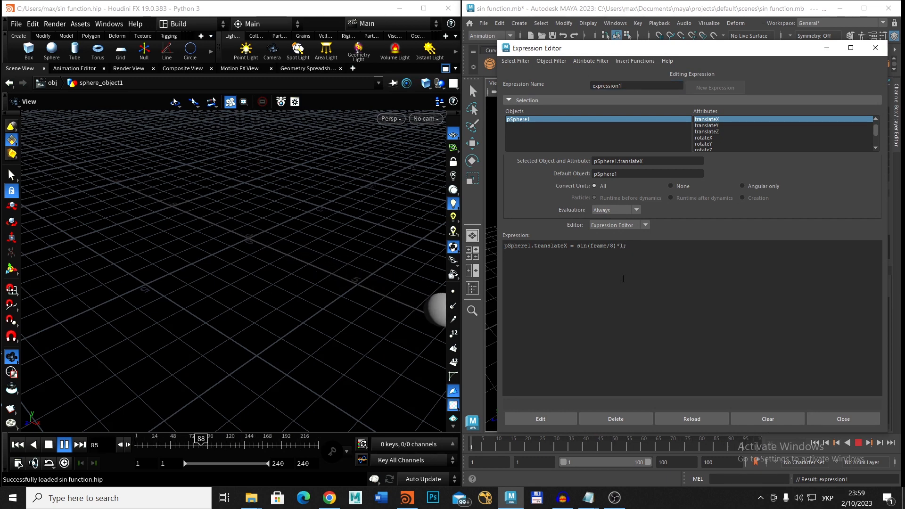
left_click(553, 423)
left_click(874, 50)
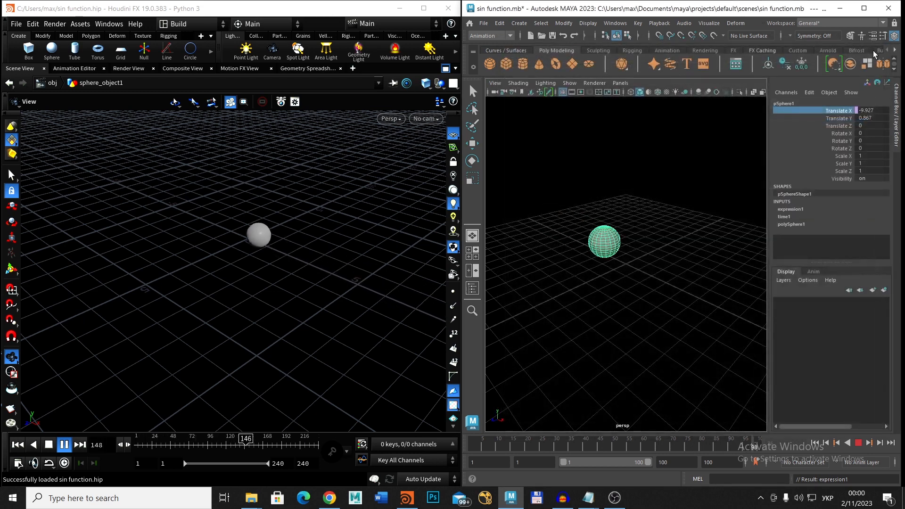